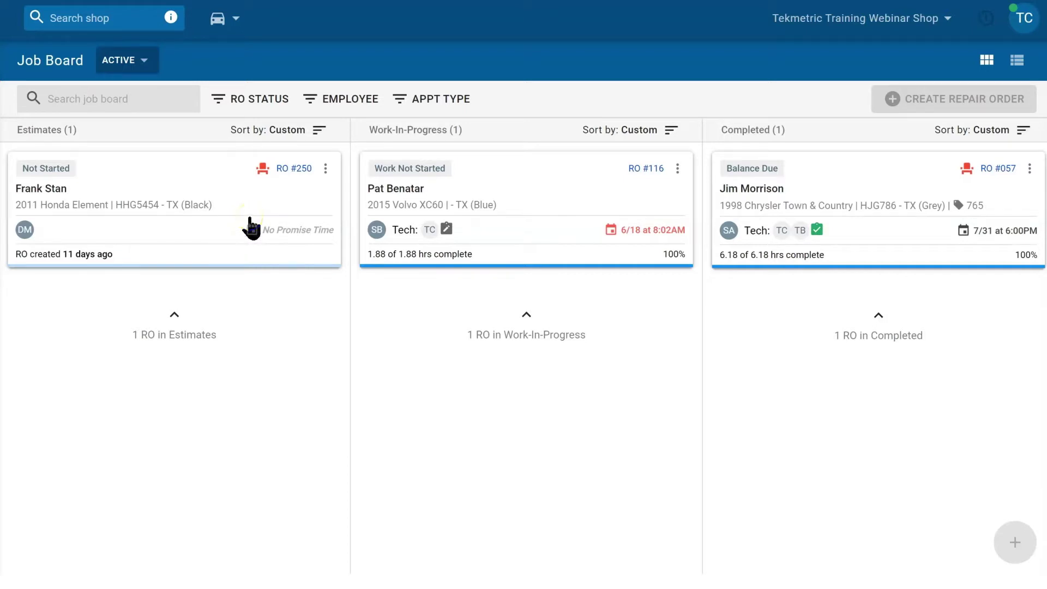
# Step: Open repair order RO #250 for the 2011 Honda Element EX and show its inspections
pyautogui.click(108, 226)
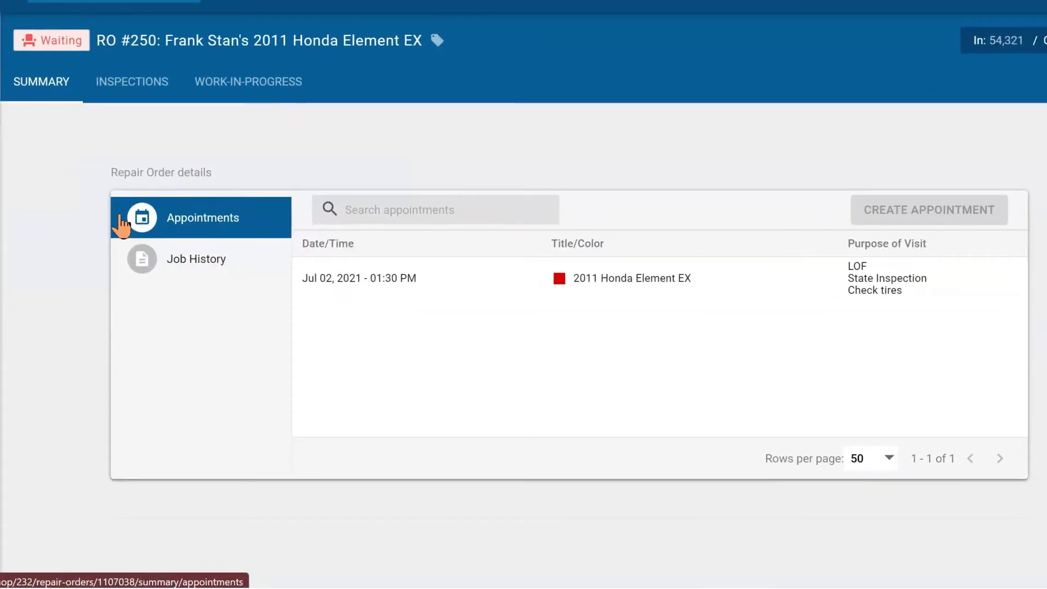
pyautogui.click(153, 89)
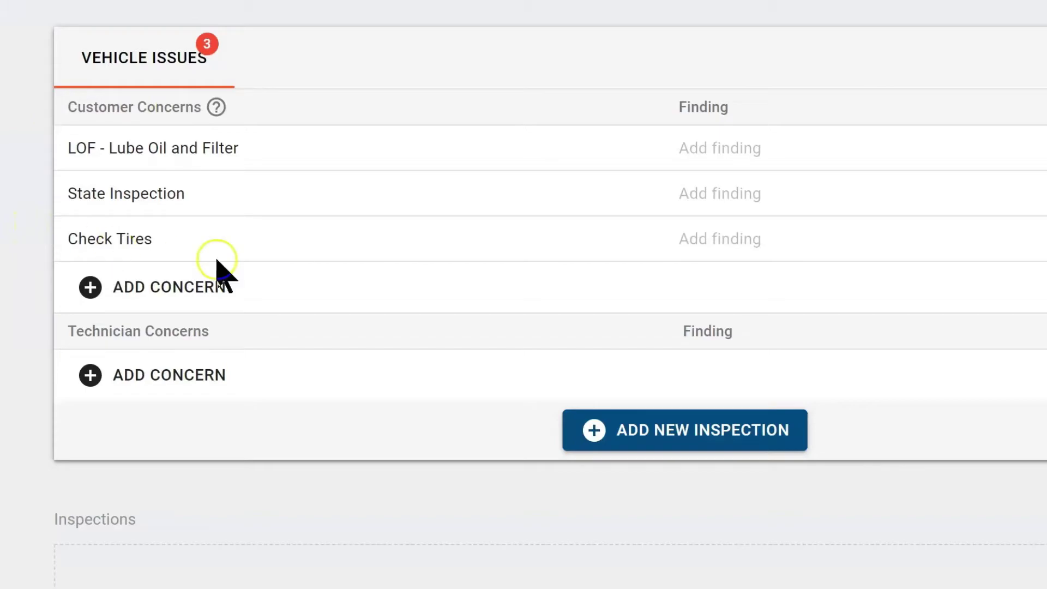
# Step: Add and save the finding 'Nail in the tire' on the Check Tires concern
pyautogui.click(745, 243)
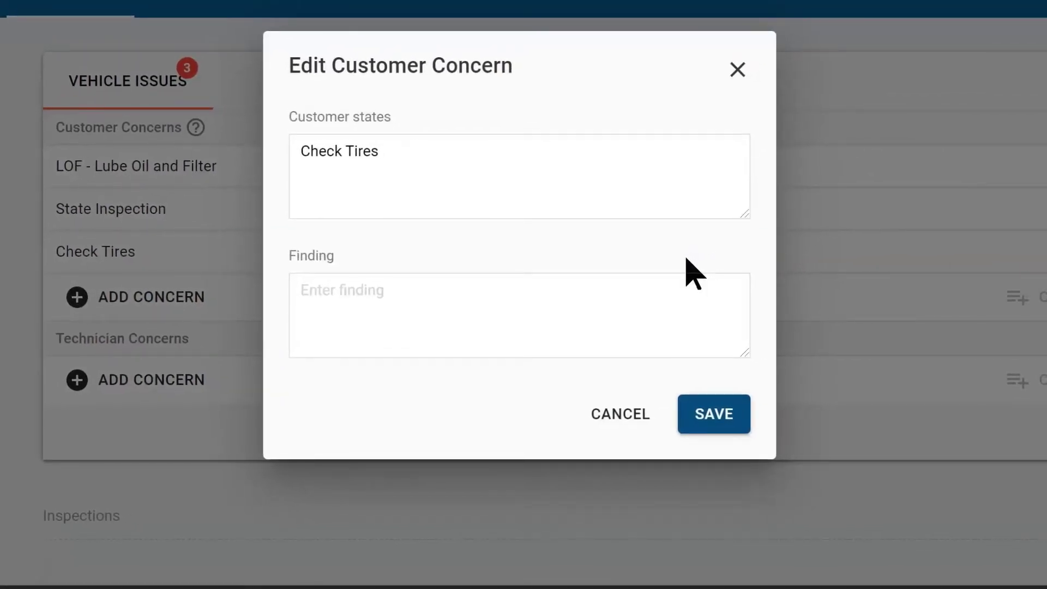
pyautogui.click(445, 301)
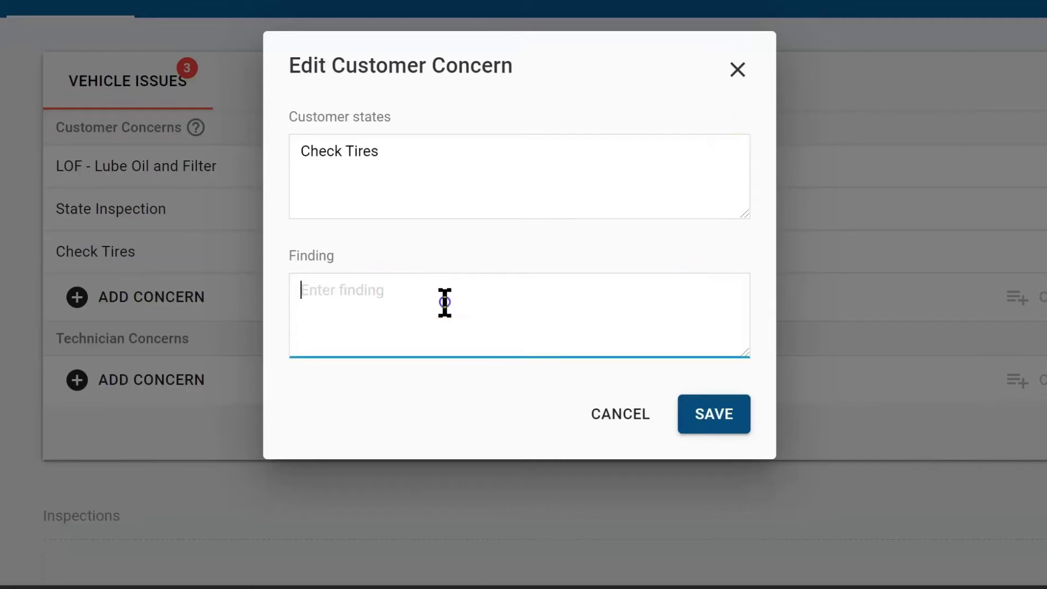
pyautogui.write('Nail in t')
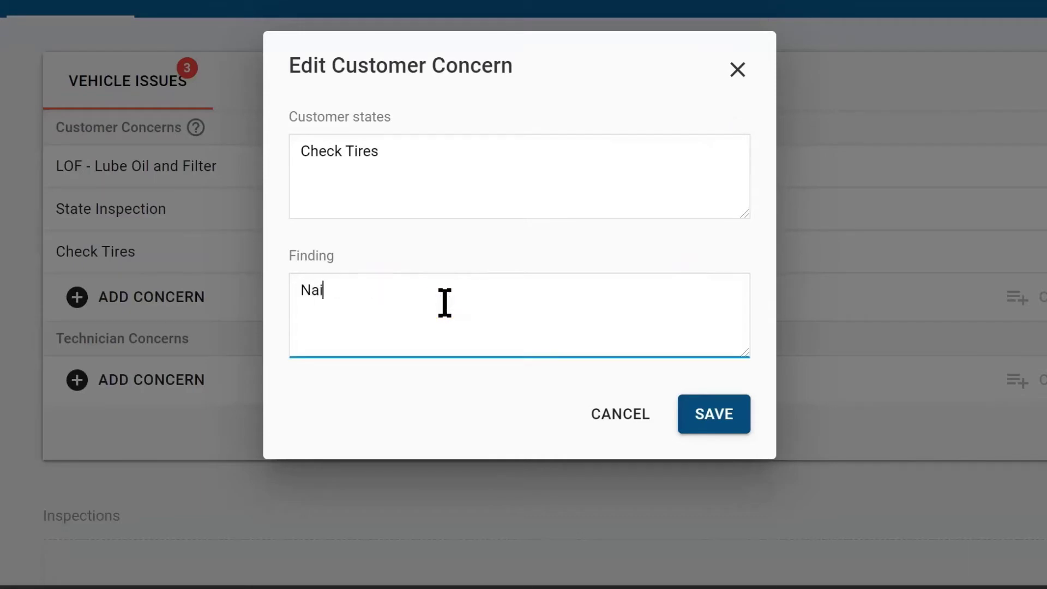
pyautogui.write('he tire')
pyautogui.click(713, 426)
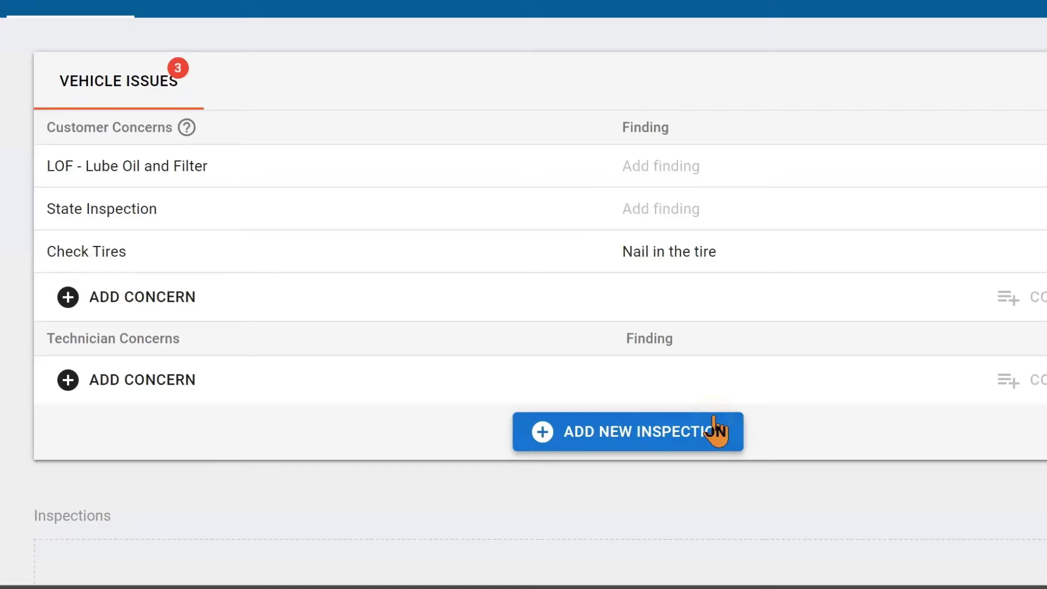
# Step: Edit the Check Tires concern so its finding reads 'Nail in RF tire', and save
pyautogui.click(73, 259)
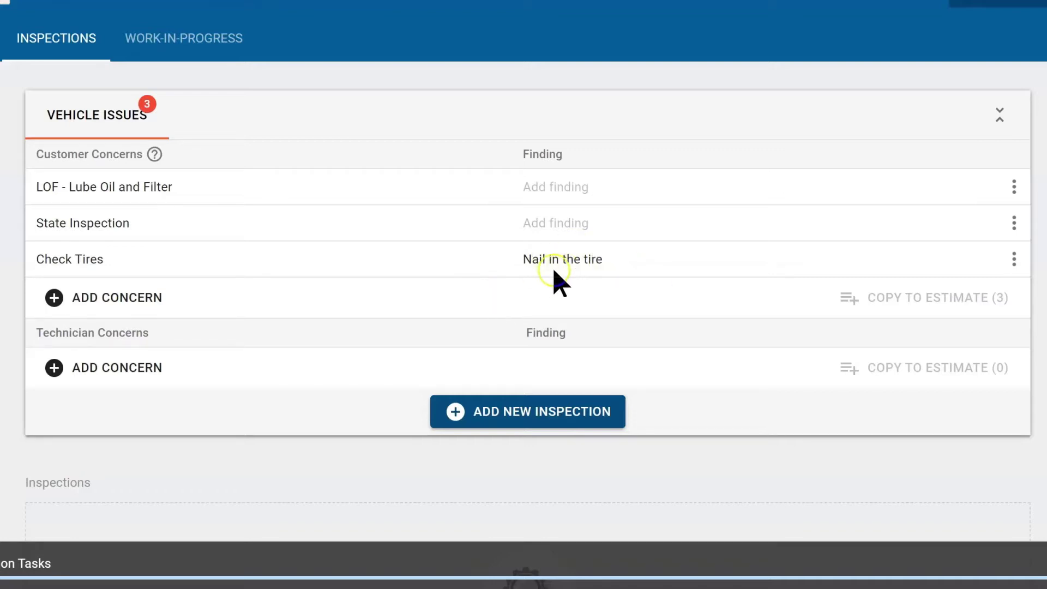
pyautogui.click(1015, 259)
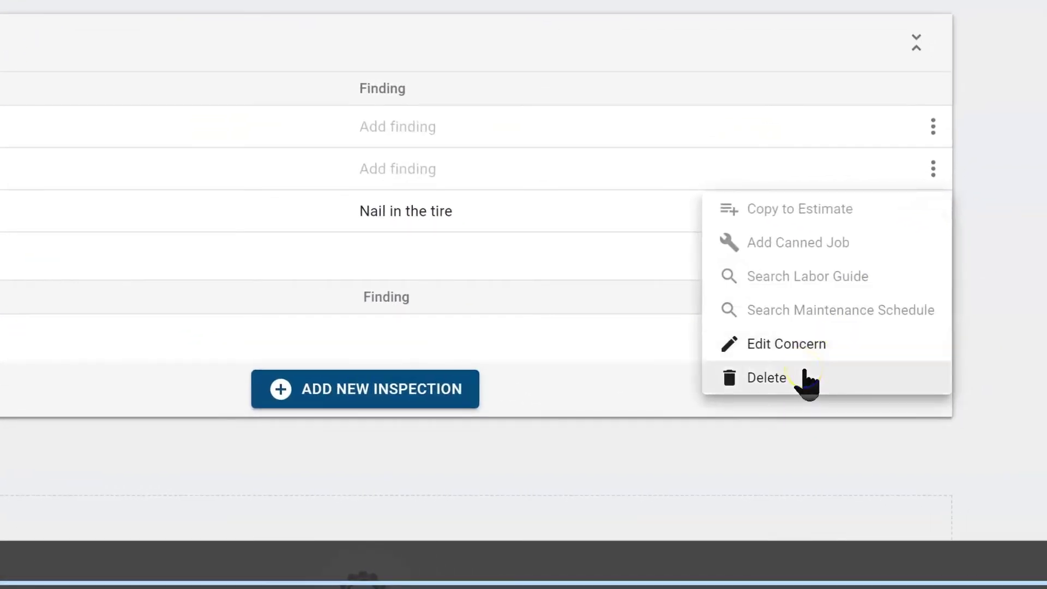
pyautogui.click(818, 344)
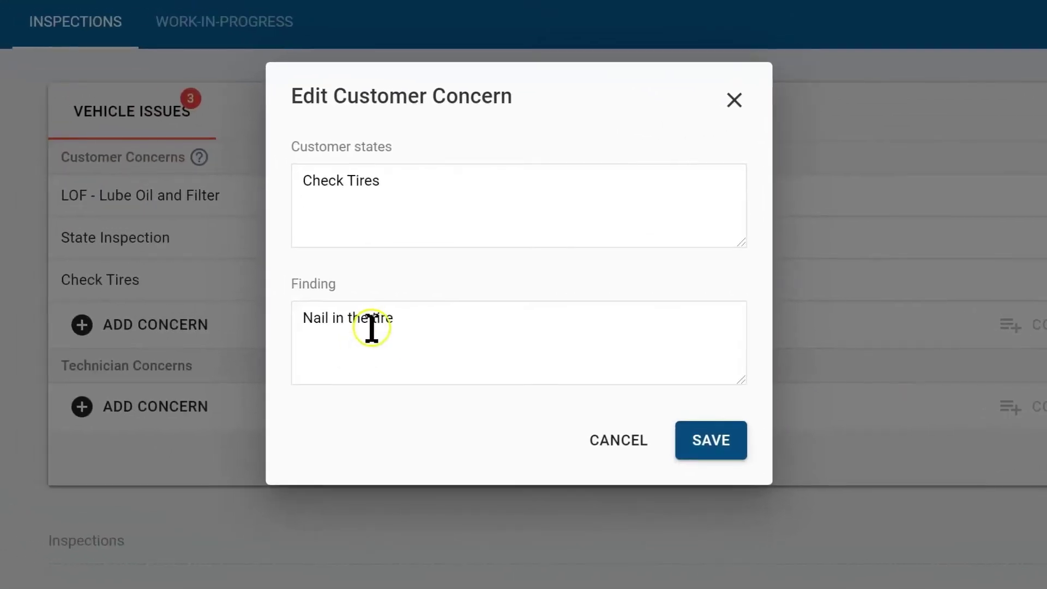
pyautogui.click(238, 287)
pyautogui.press('BackSpace')
pyautogui.press('BackSpace')
pyautogui.press('BackSpace')
pyautogui.press('BackSpace')
pyautogui.write('RF')
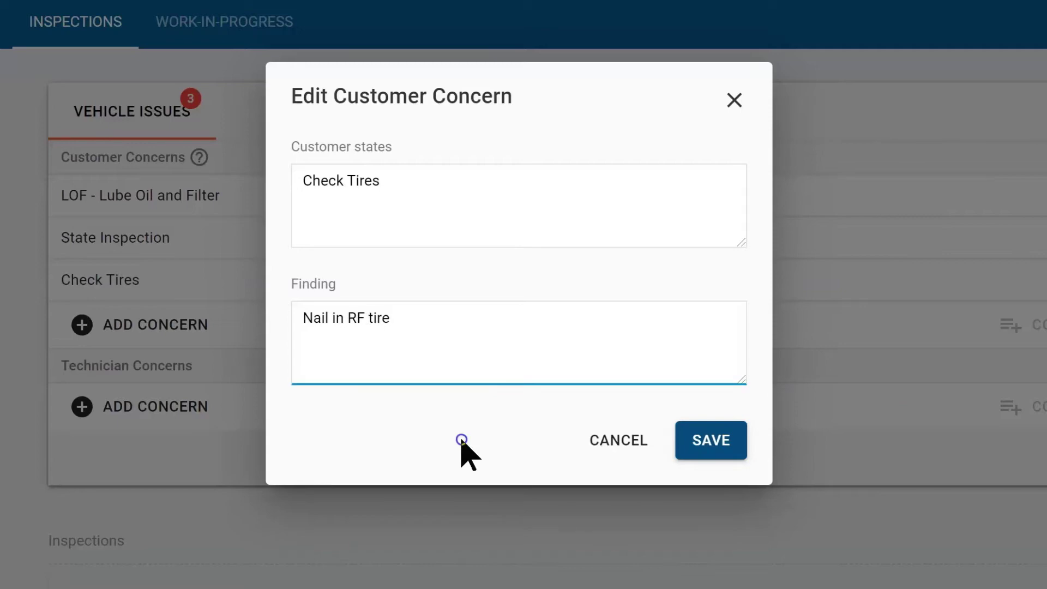
pyautogui.click(704, 443)
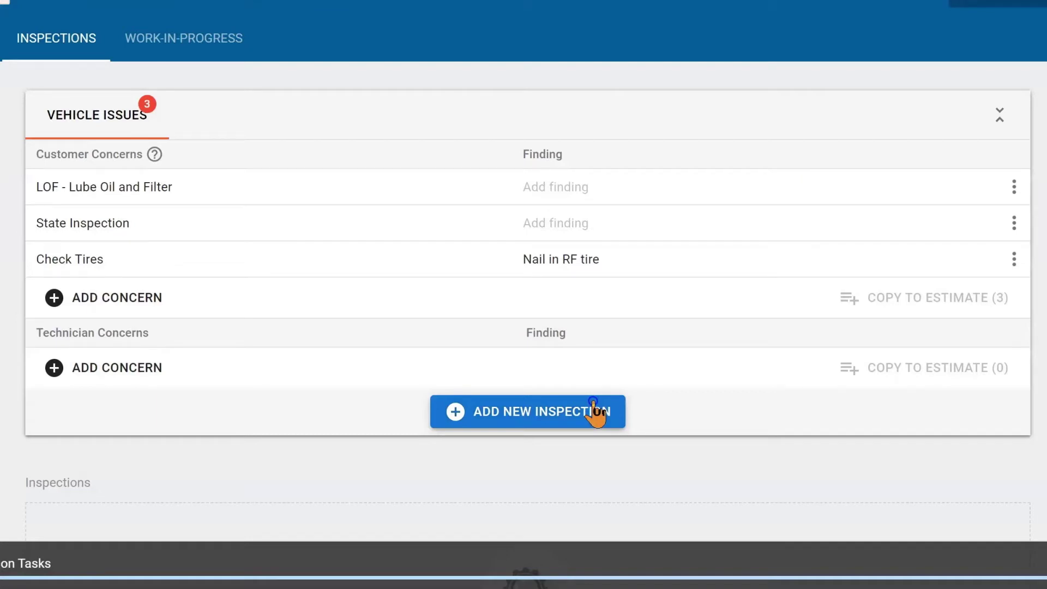
# Step: Save a Requires Immediate Attention technician concern with the pasted yoga mat task and finding 'Whatever it would to fix this issue'
pyautogui.click(107, 368)
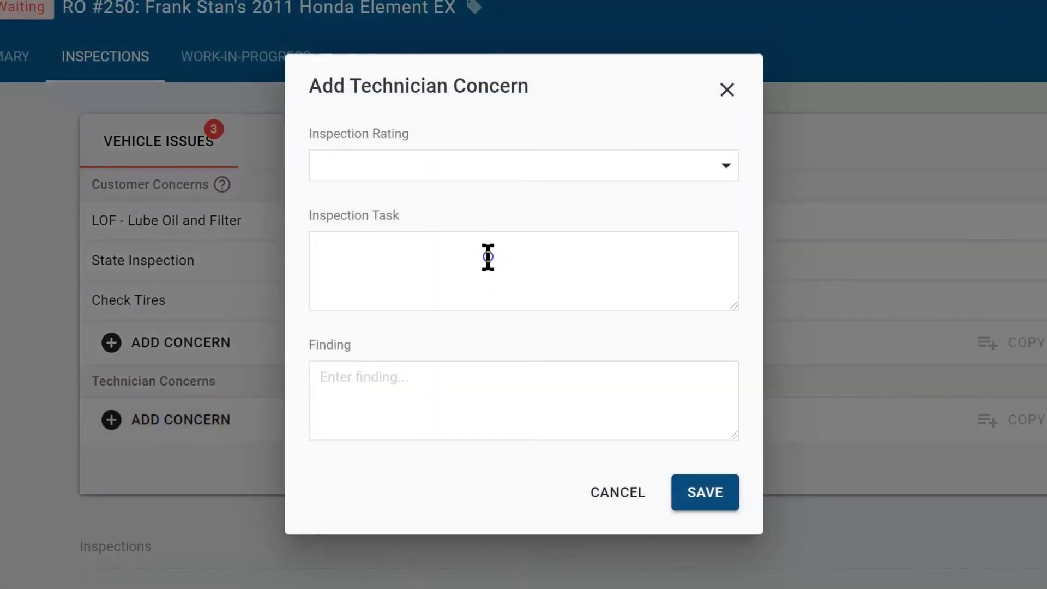
pyautogui.click(692, 166)
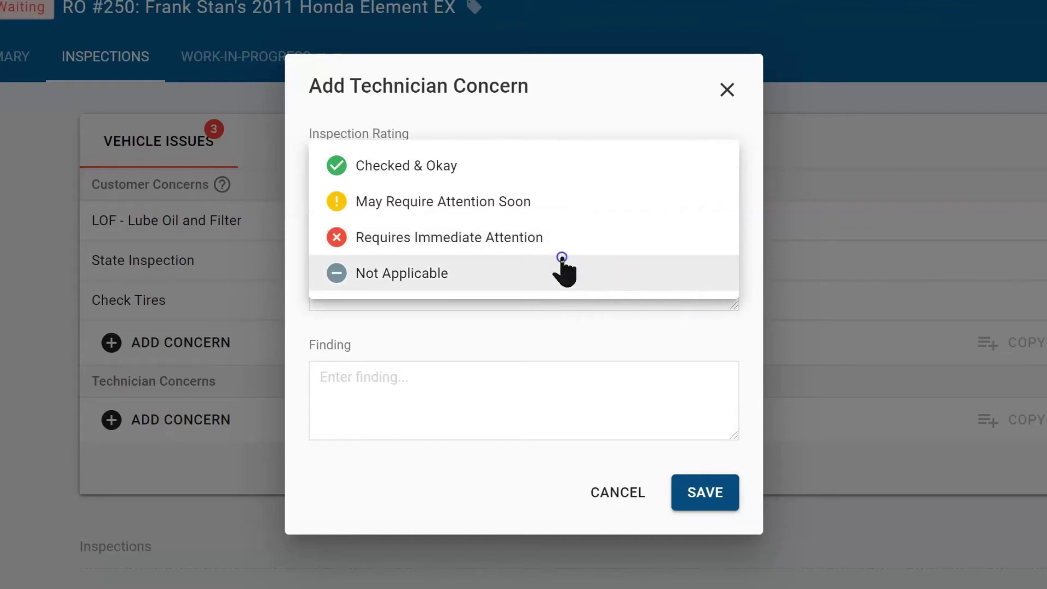
pyautogui.click(562, 228)
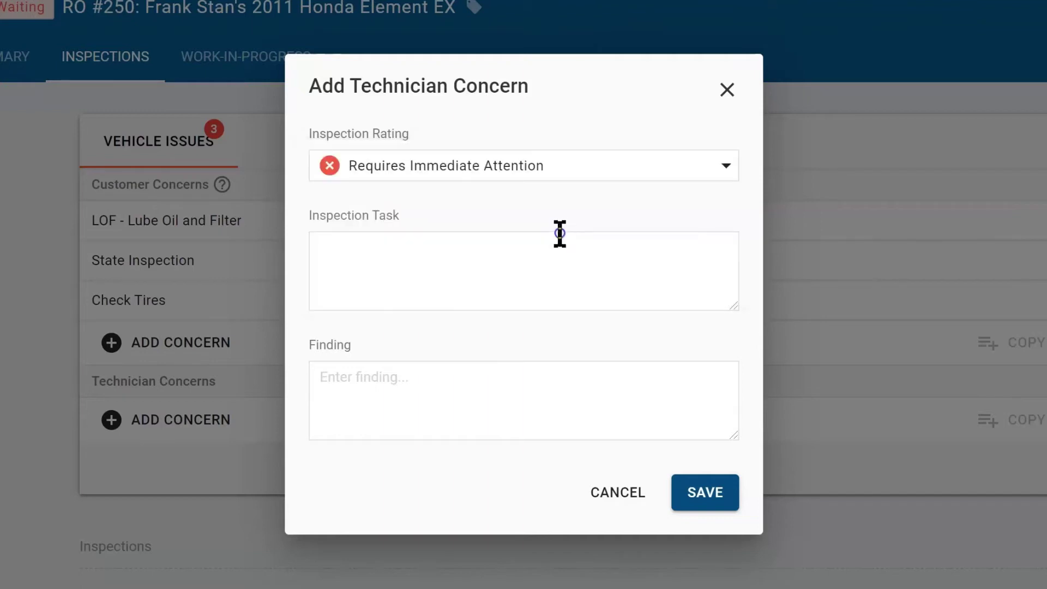
pyautogui.click(334, 249)
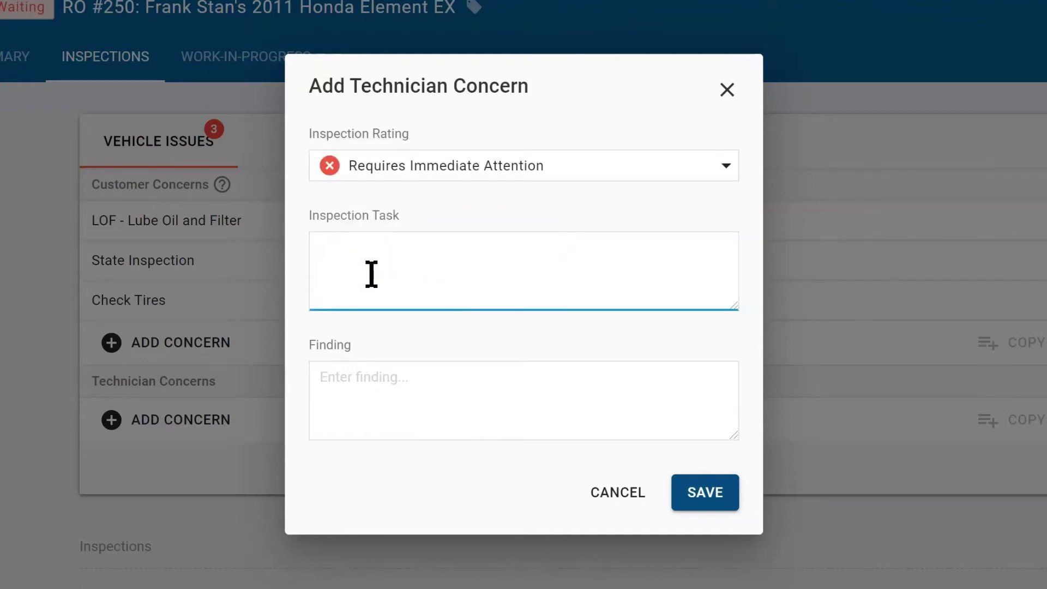
pyautogui.write('Tech found a yoga mat stuck to the exhaust piping causing a burning smell.')
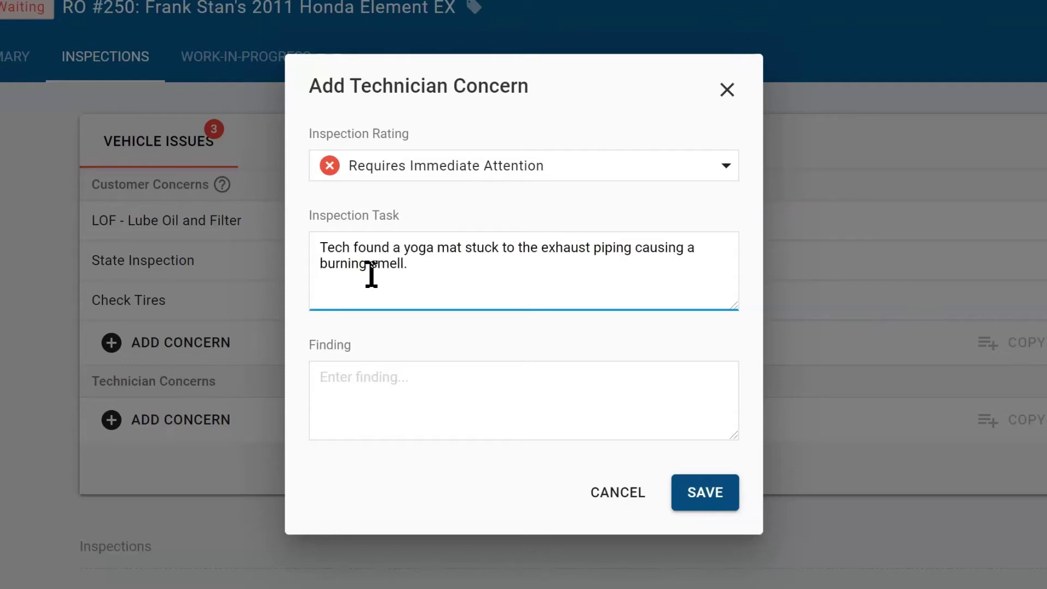
pyautogui.click(477, 283)
pyautogui.click(528, 372)
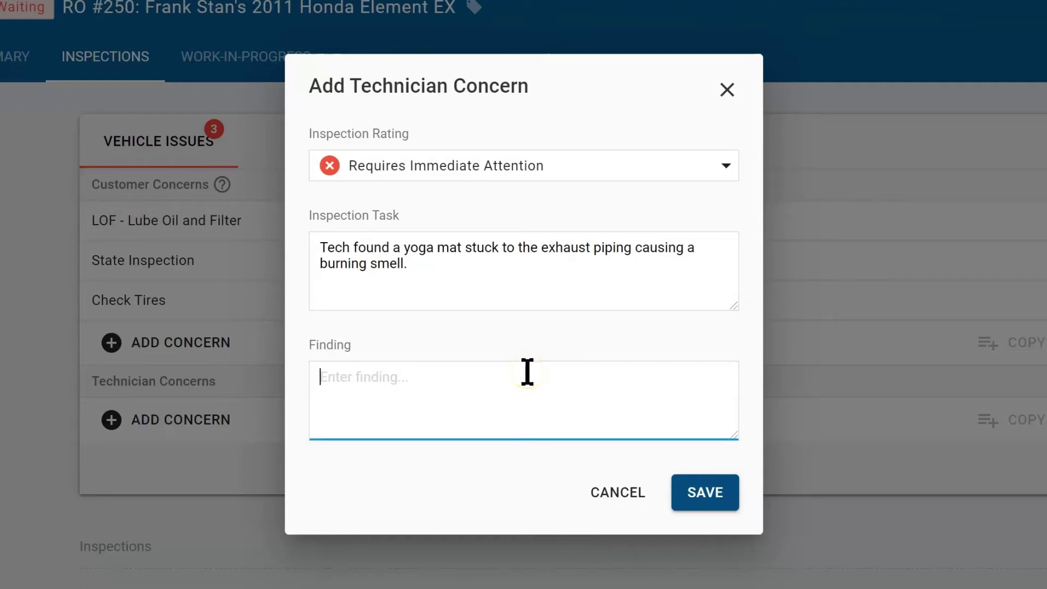
pyautogui.write('Whatever it would to fix this ')
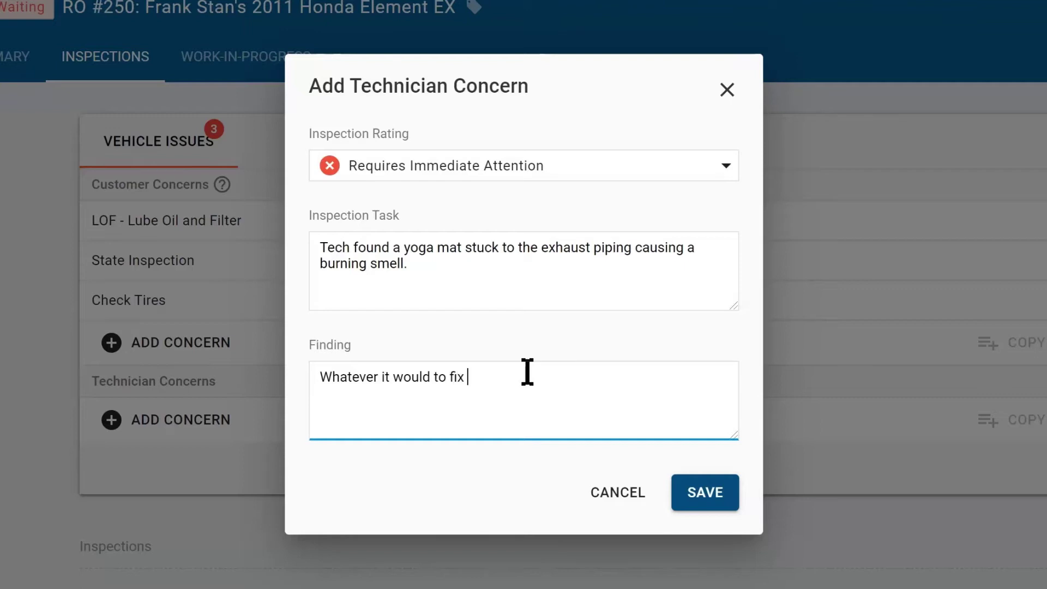
pyautogui.write('issue')
pyautogui.click(723, 491)
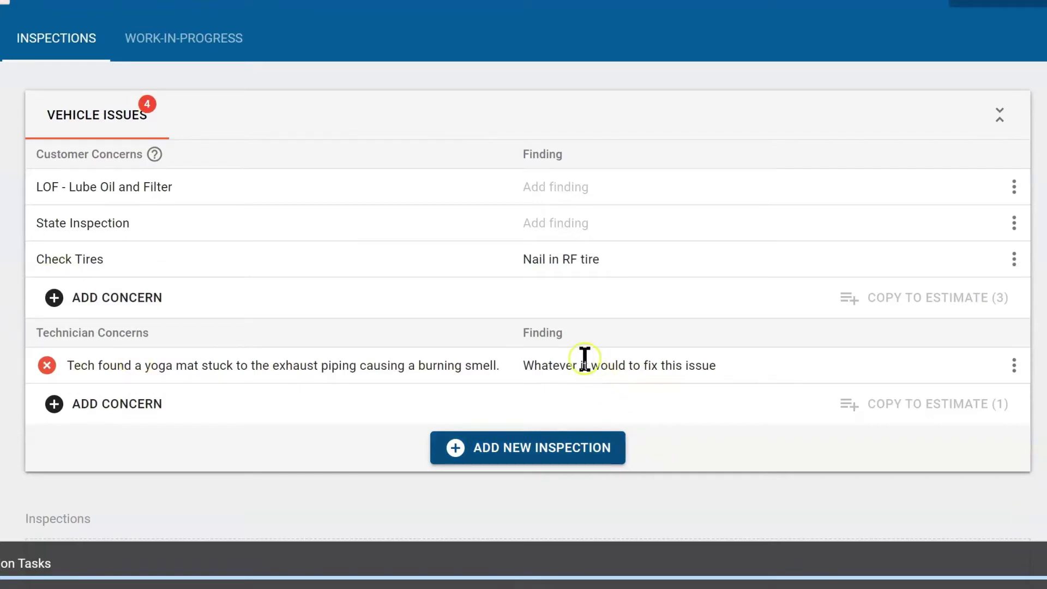
# Step: Reopen the new technician concern for editing from its actions menu
pyautogui.click(1010, 362)
pyautogui.click(909, 483)
pyautogui.click(621, 443)
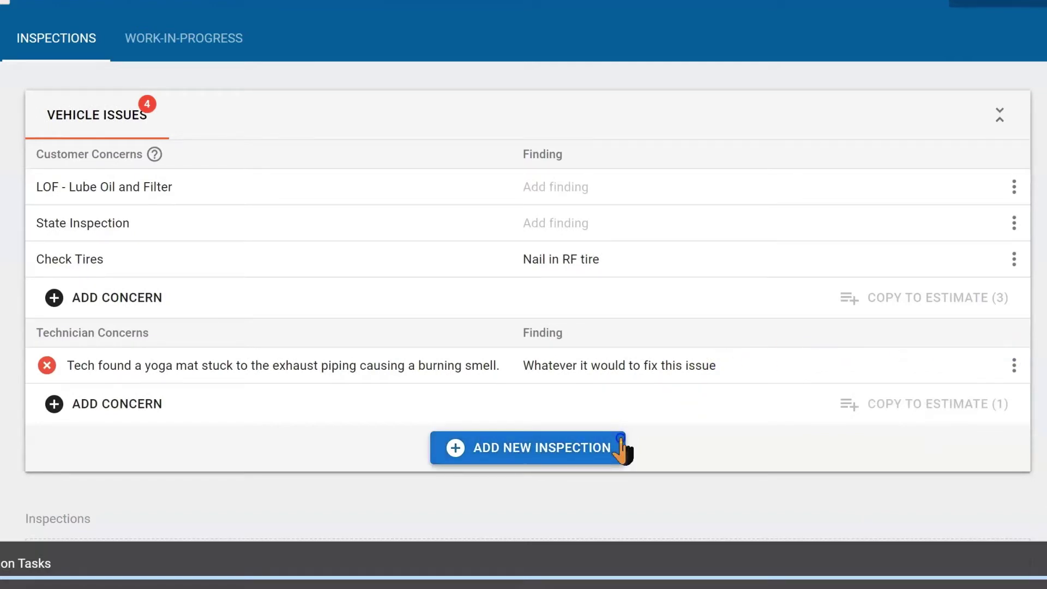
# Step: In the Add Inspection list, keep only 20 Point Inspection selected and add it
pyautogui.click(560, 447)
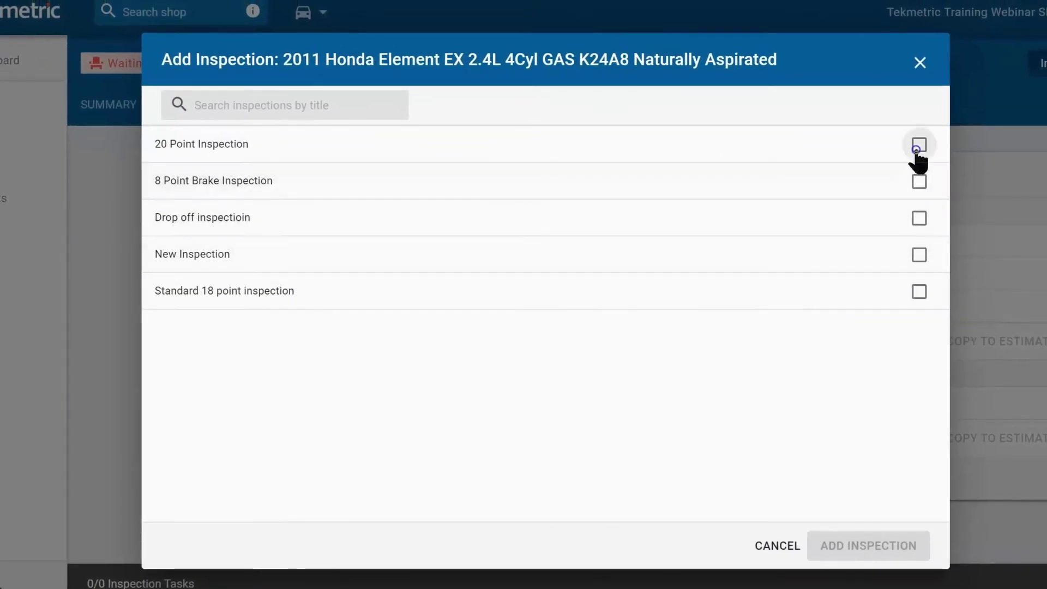
pyautogui.click(919, 145)
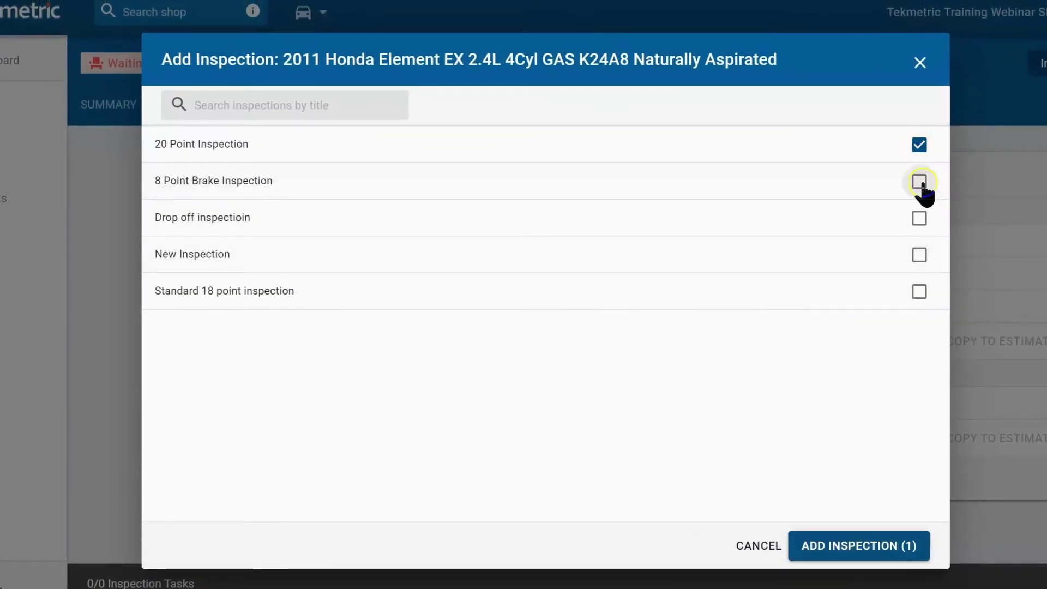
pyautogui.click(920, 182)
pyautogui.click(921, 220)
pyautogui.click(922, 256)
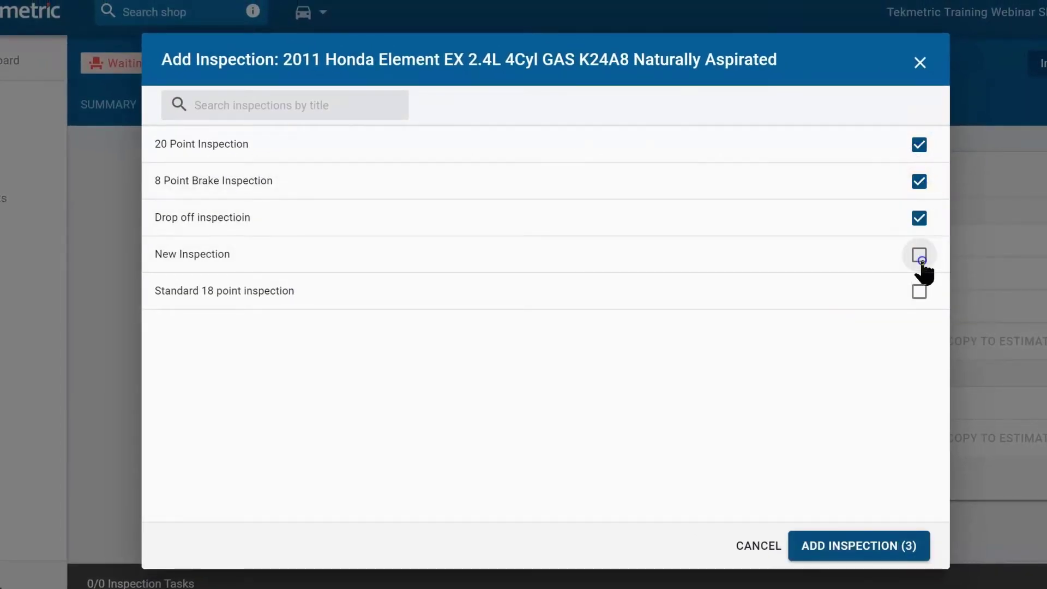
pyautogui.click(919, 256)
pyautogui.click(920, 219)
pyautogui.click(919, 181)
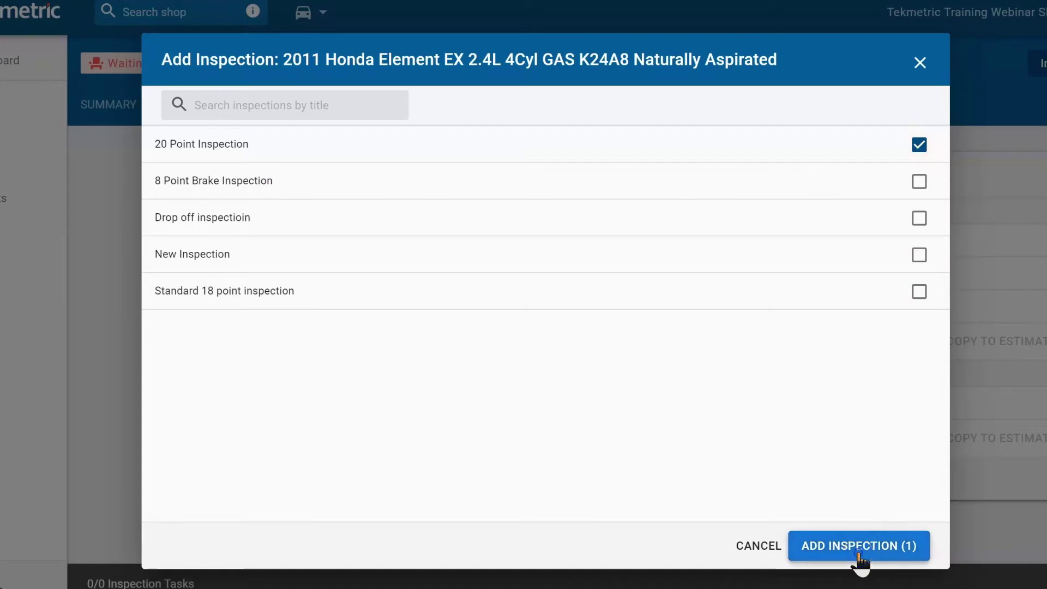
pyautogui.click(860, 552)
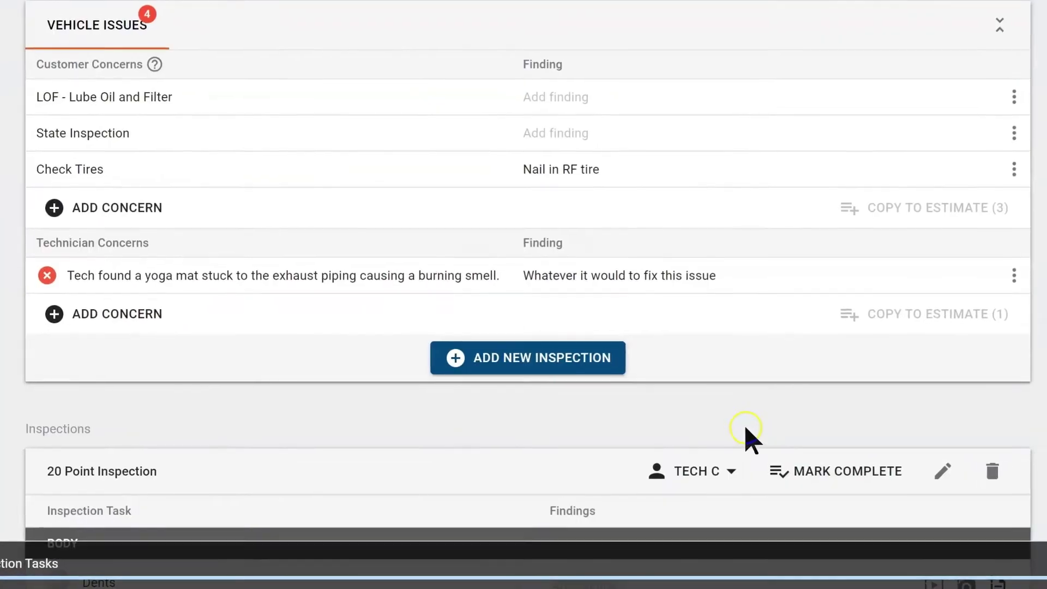
pyautogui.scroll(-1, 748, 431)
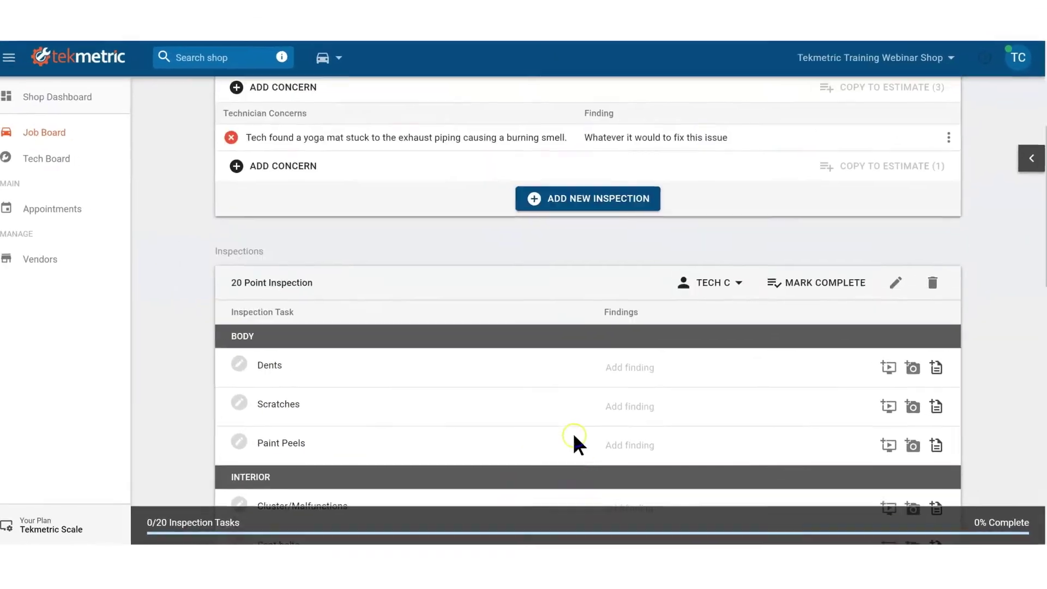
pyautogui.scroll(3, 577, 442)
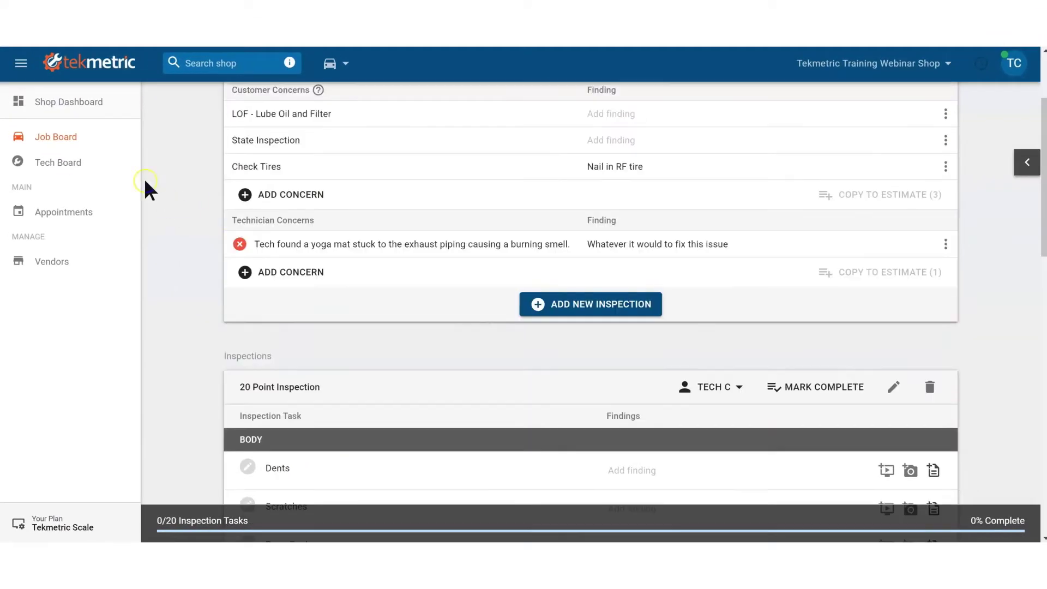
# Step: Return to the Job Board, reopen RO #250's inspections and scroll to the 20 Point Inspection
pyautogui.click(74, 139)
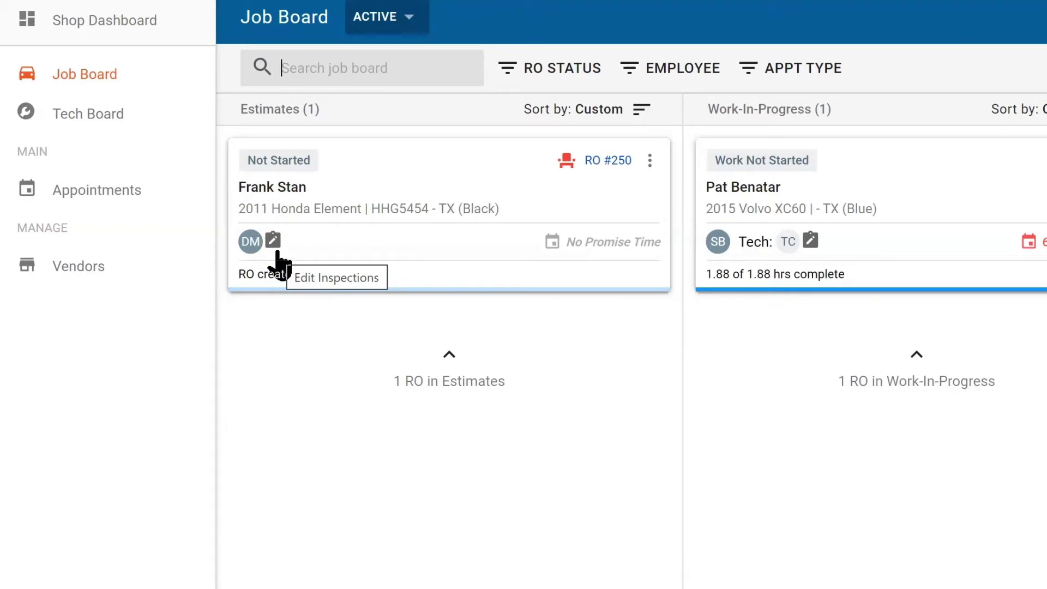
pyautogui.click(274, 244)
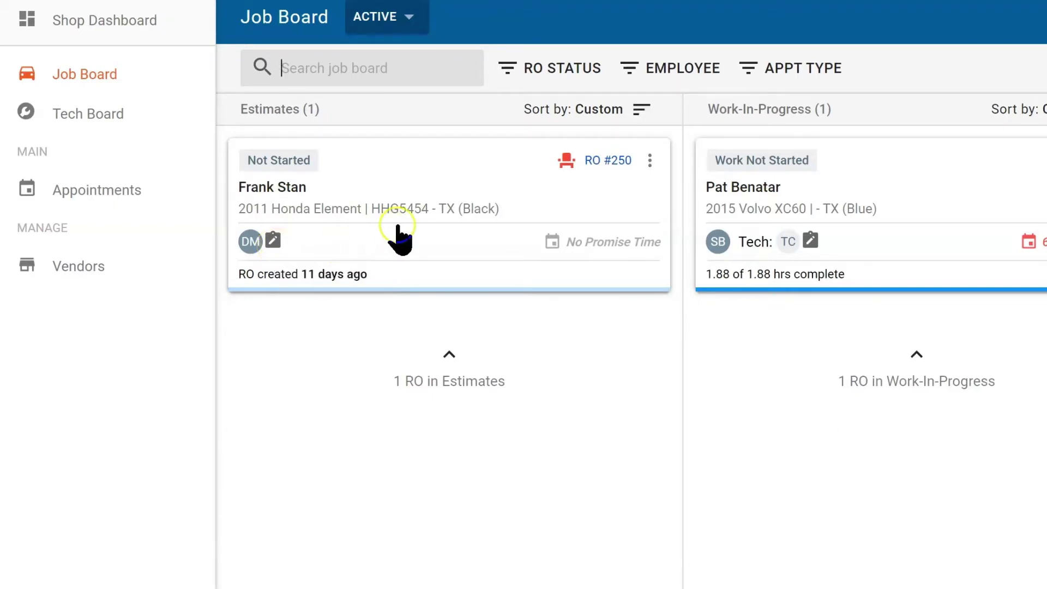
pyautogui.click(389, 240)
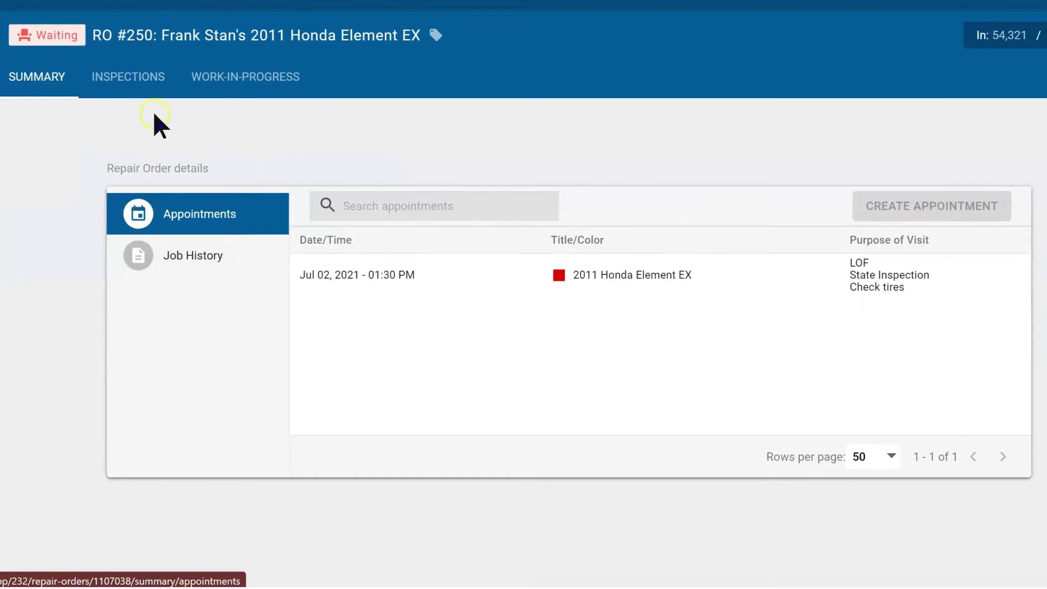
pyautogui.click(136, 78)
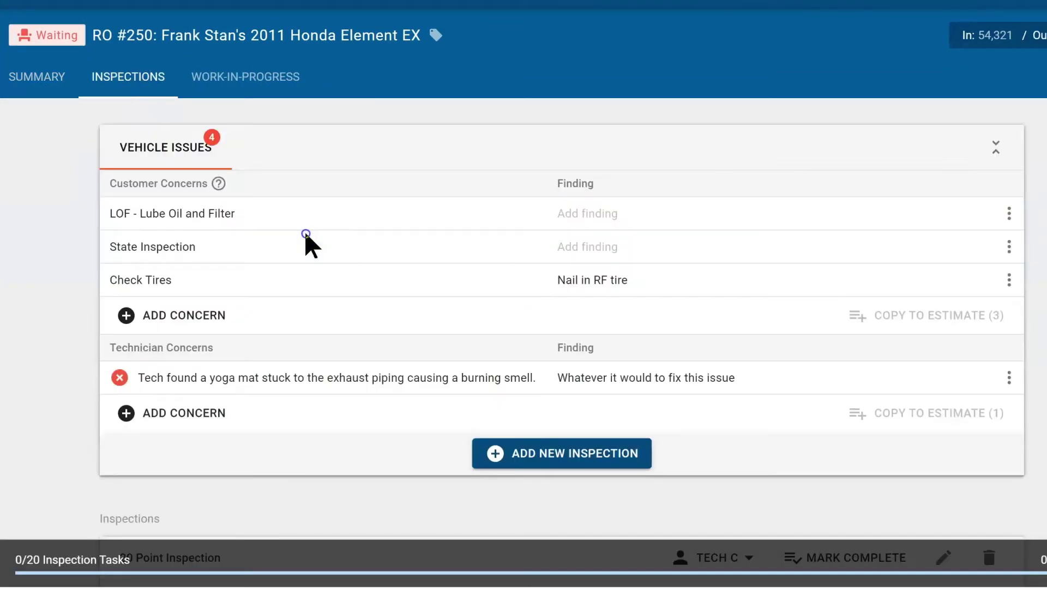
pyautogui.scroll(-5, 475, 362)
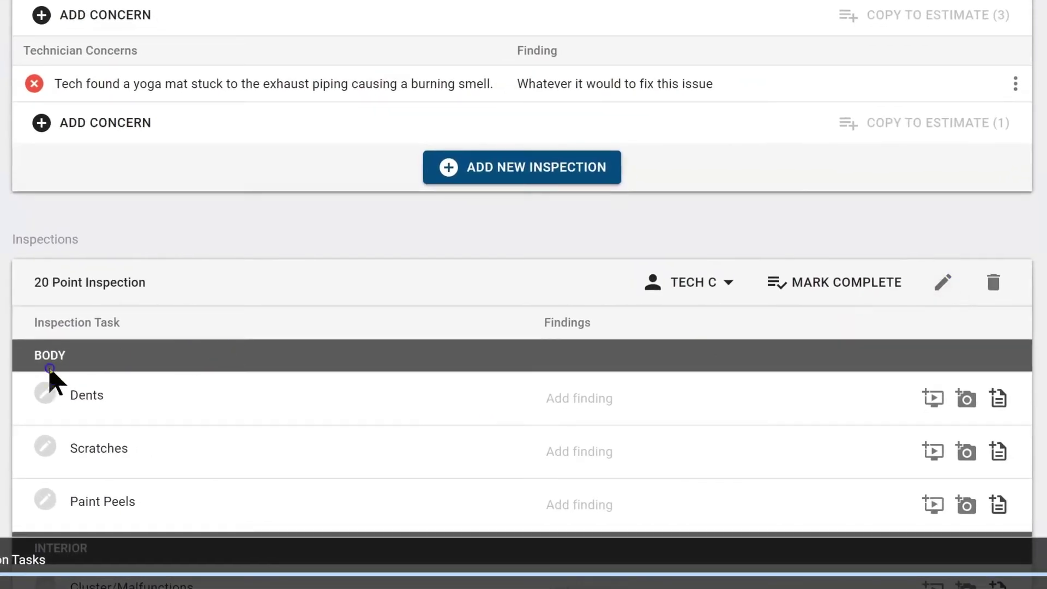
# Step: Start editing the 20 Point Inspection and rate Dents, Scratches and Paint Peels as passing
pyautogui.click(42, 397)
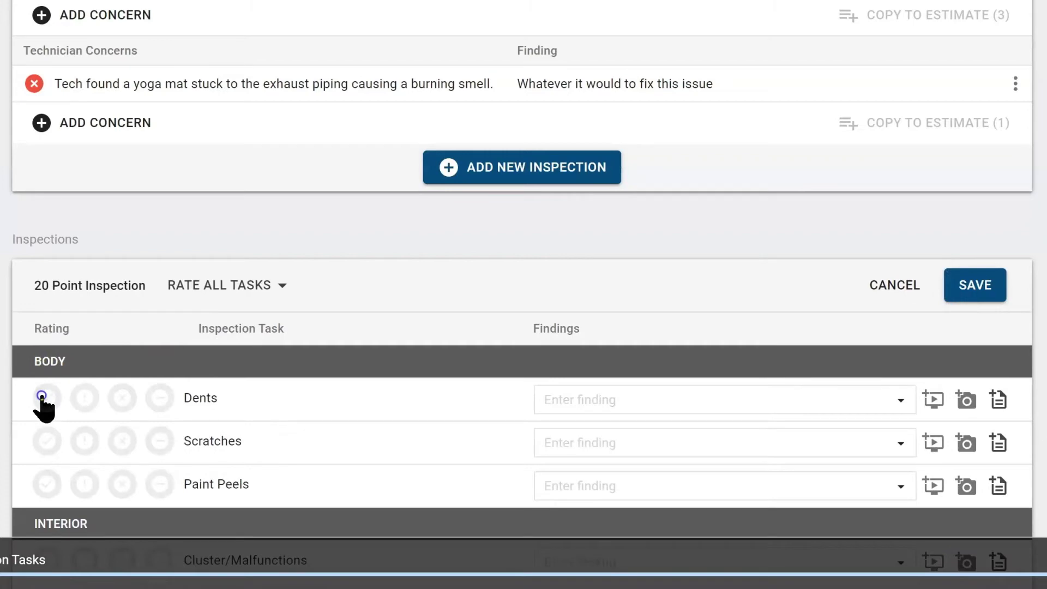
pyautogui.scroll(-3, 49, 390)
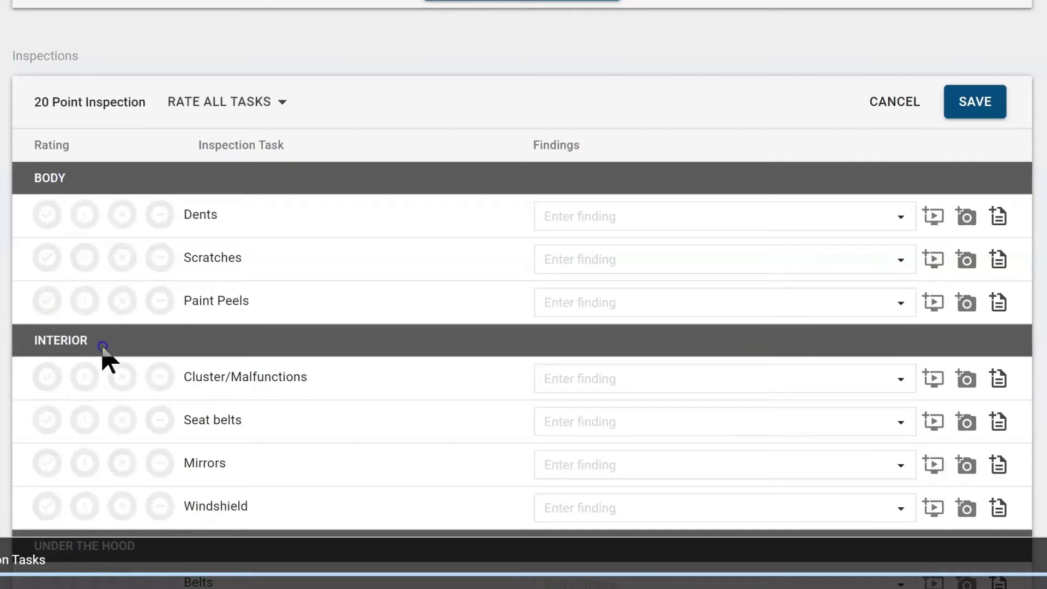
pyautogui.scroll(-2, 105, 355)
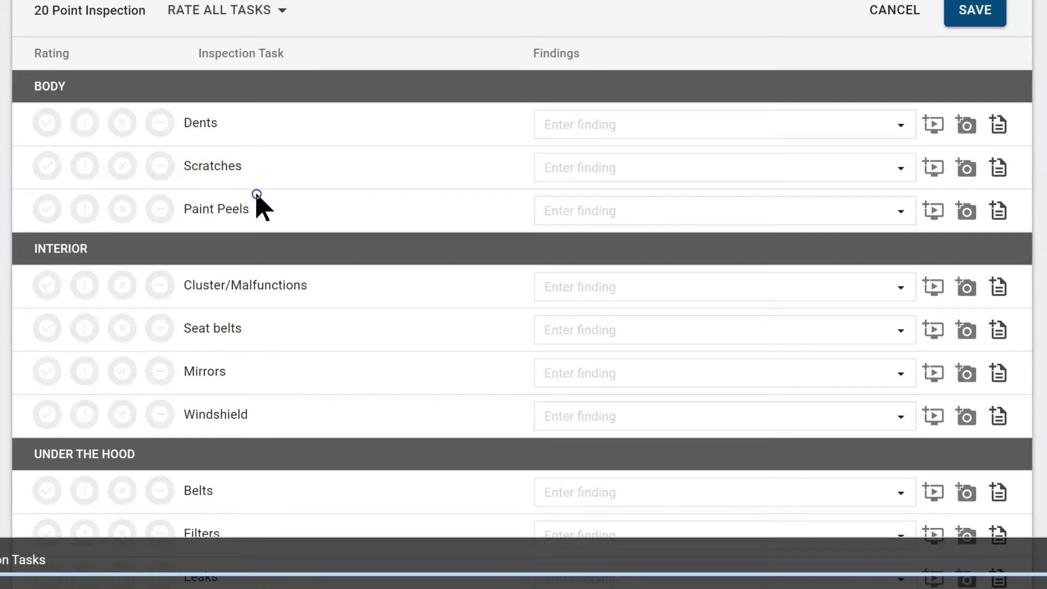
pyautogui.scroll(2, 261, 208)
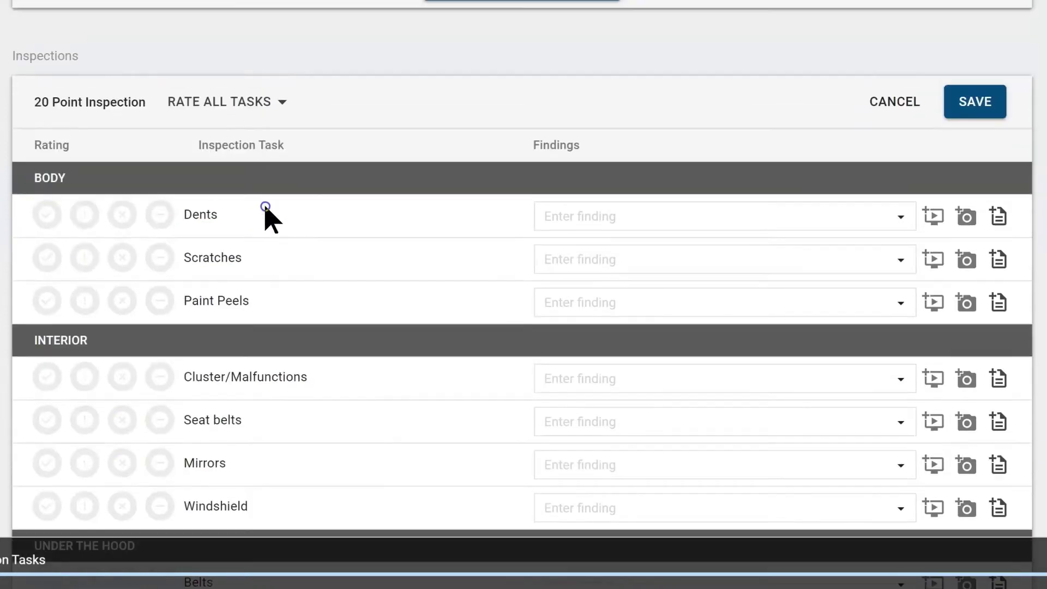
pyautogui.click(46, 218)
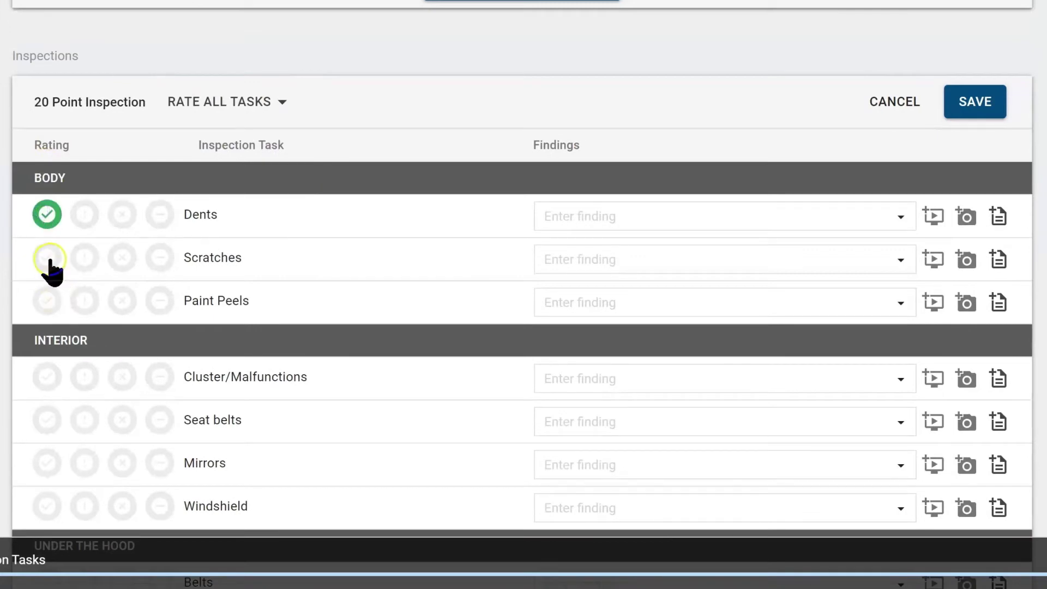
pyautogui.click(48, 259)
pyautogui.click(40, 303)
# Step: Rate Cluster/Malfunctions, Seat belts, Mirrors and Windshield as passing
pyautogui.scroll(-2, 59, 385)
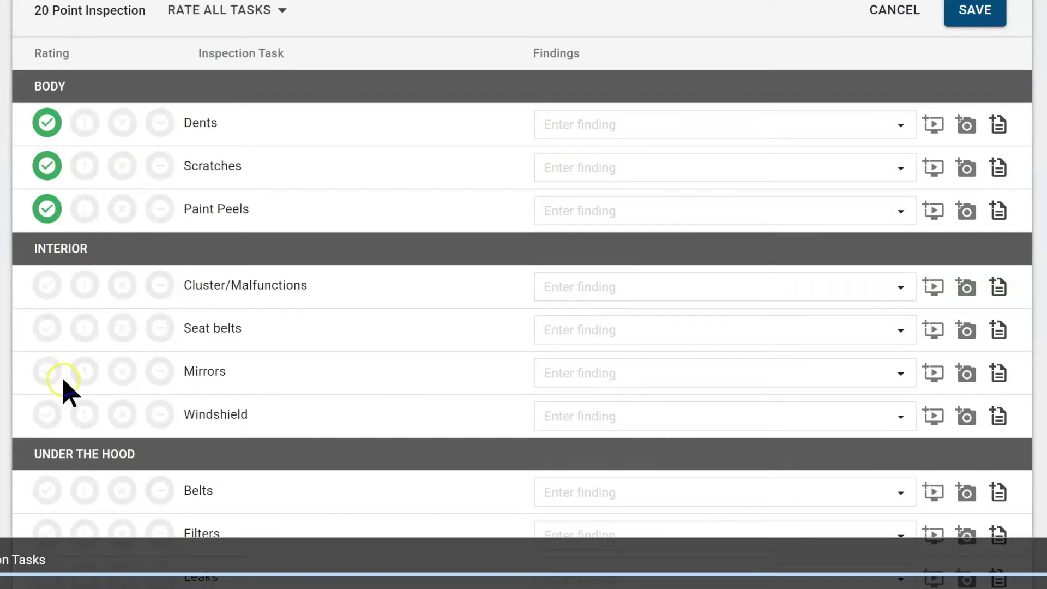
pyautogui.click(47, 286)
pyautogui.click(47, 329)
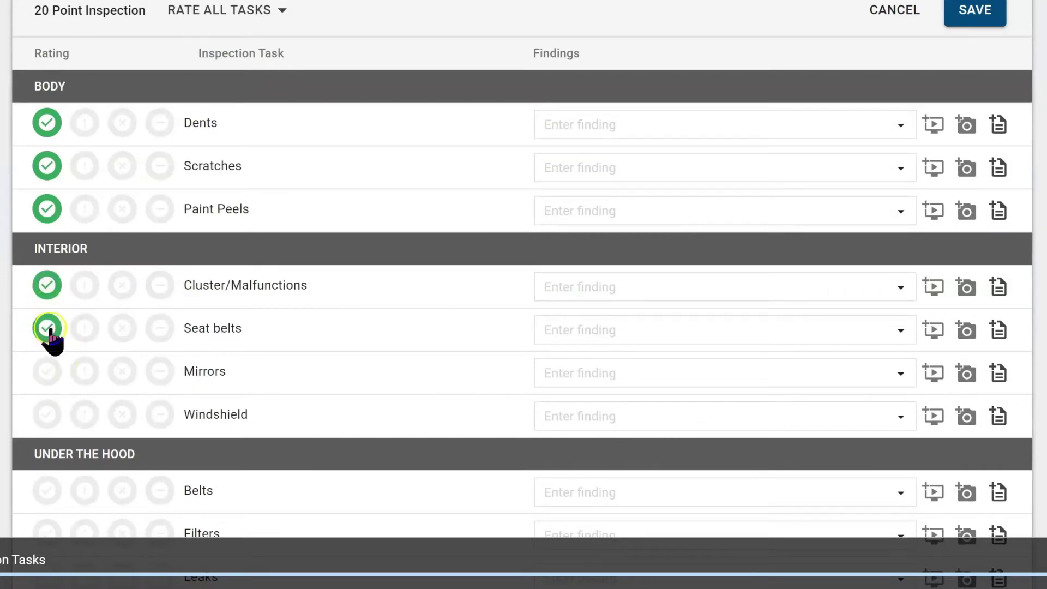
pyautogui.click(43, 375)
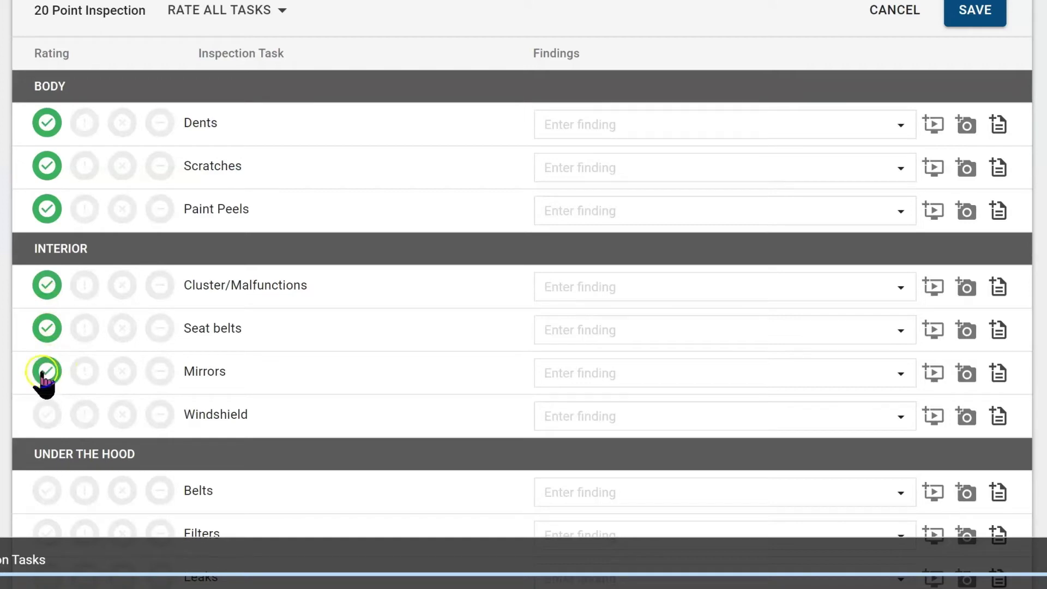
pyautogui.click(45, 416)
pyautogui.scroll(-1, 148, 423)
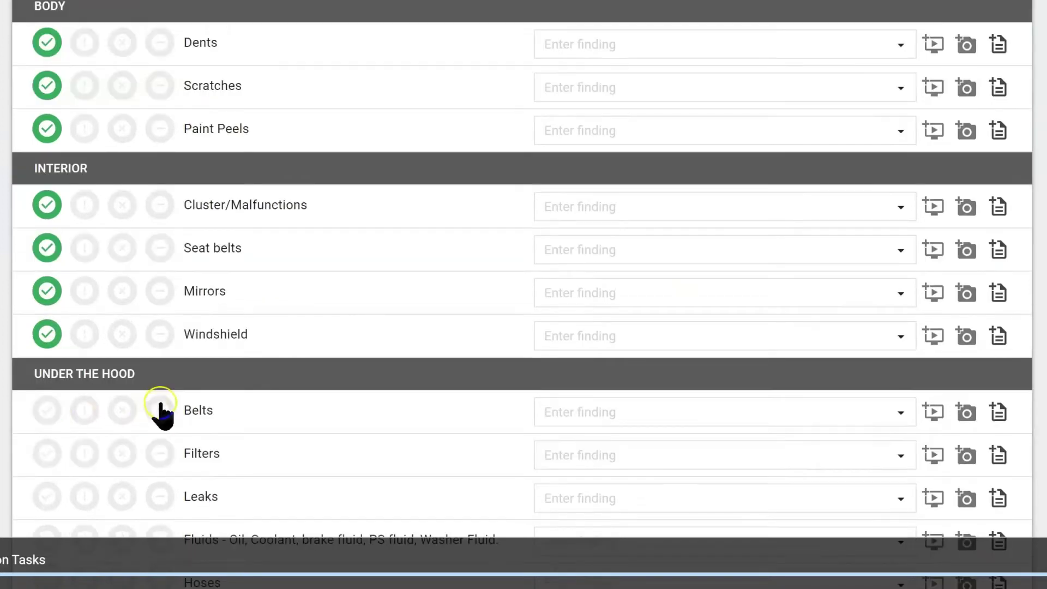
pyautogui.scroll(-1, 140, 417)
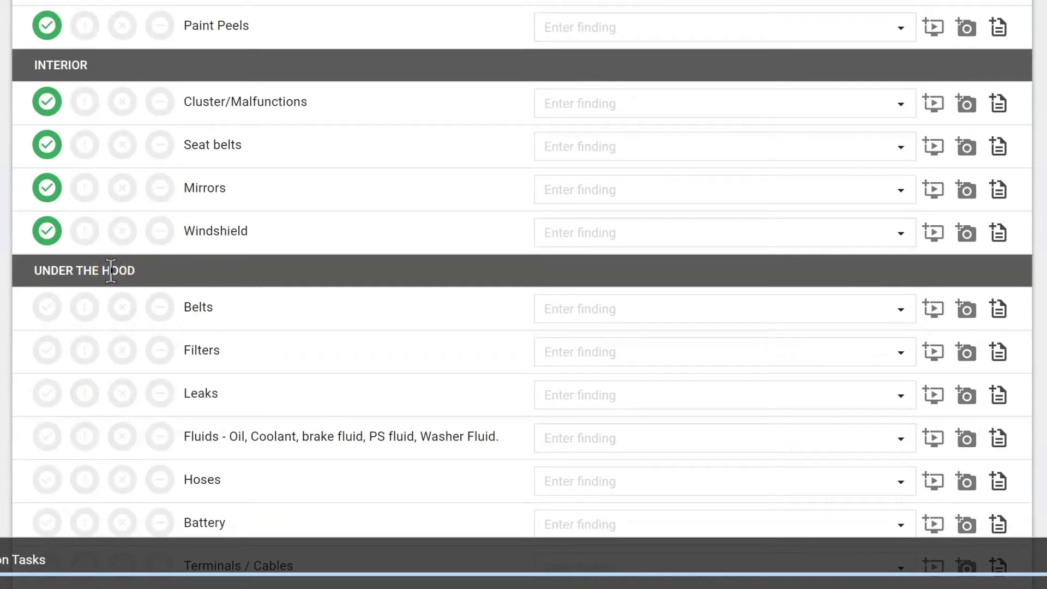
# Step: Fail the Belts task and enter the finding 'Cracking'
pyautogui.click(122, 307)
pyautogui.click(754, 315)
pyautogui.write('Cracking')
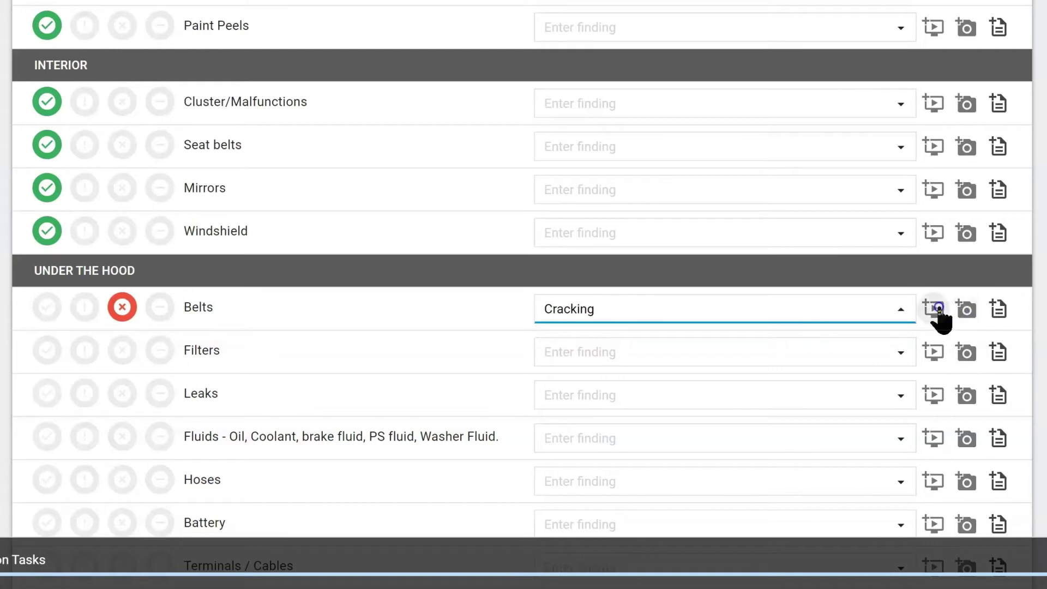
pyautogui.click(990, 299)
# Step: Upload the Cracking belt image as a photo on the Belts task
pyautogui.click(967, 317)
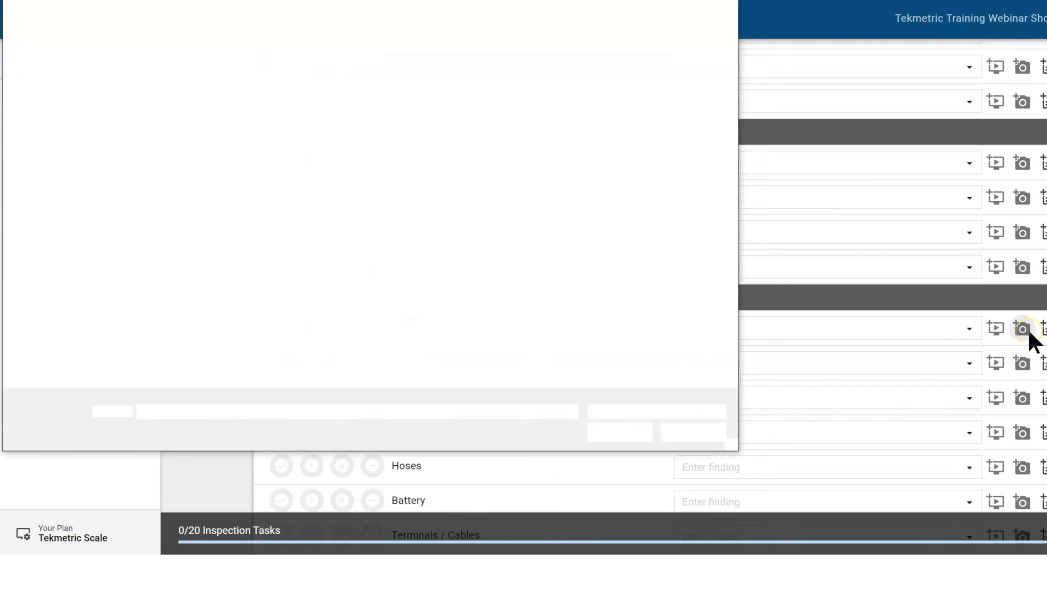
pyautogui.doubleClick(300, 54)
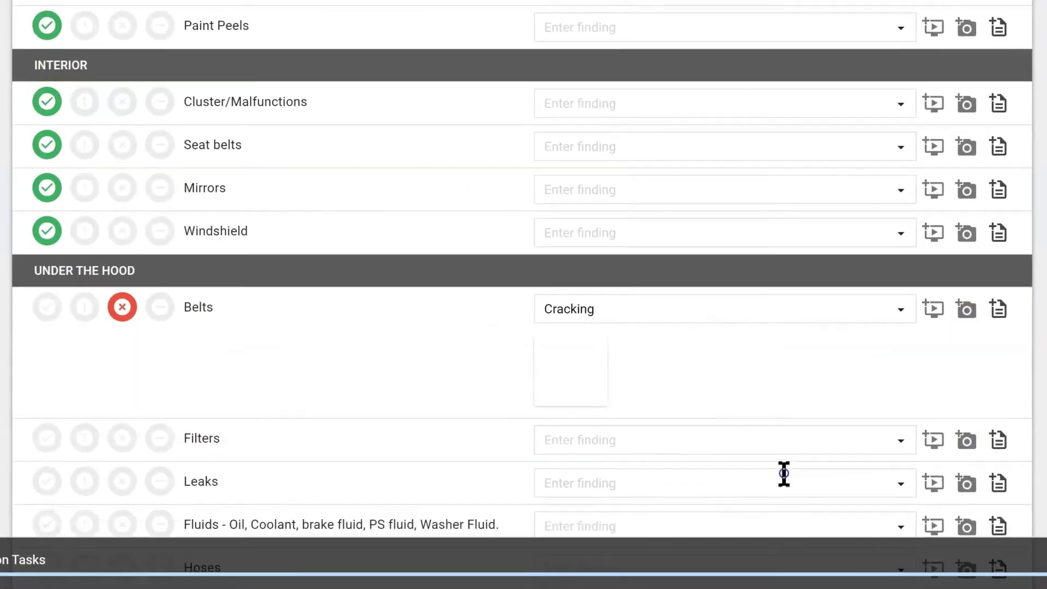
pyautogui.scroll(-2, 393, 397)
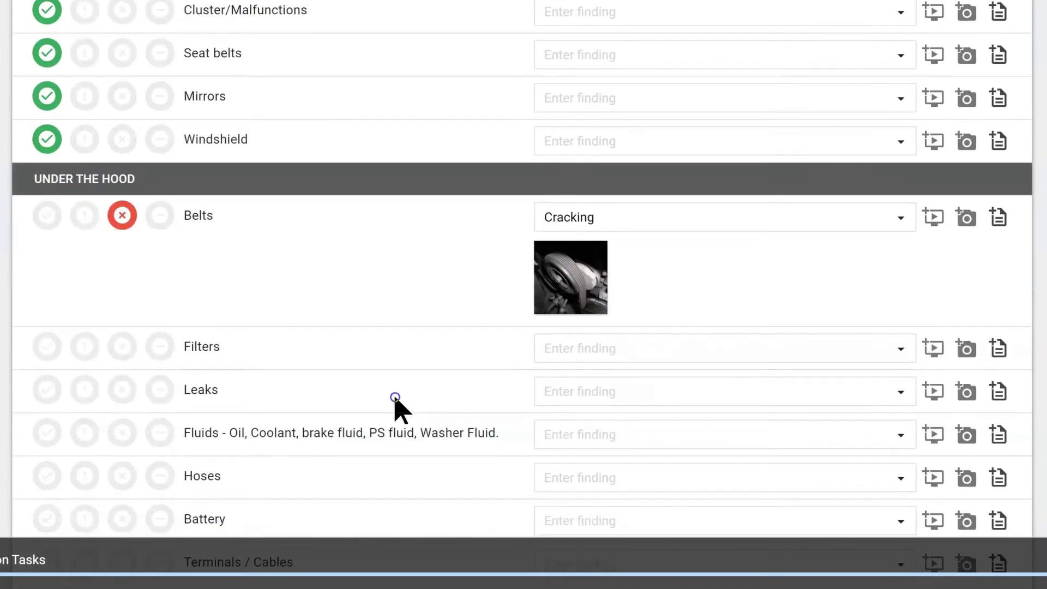
pyautogui.moveTo(567, 297)
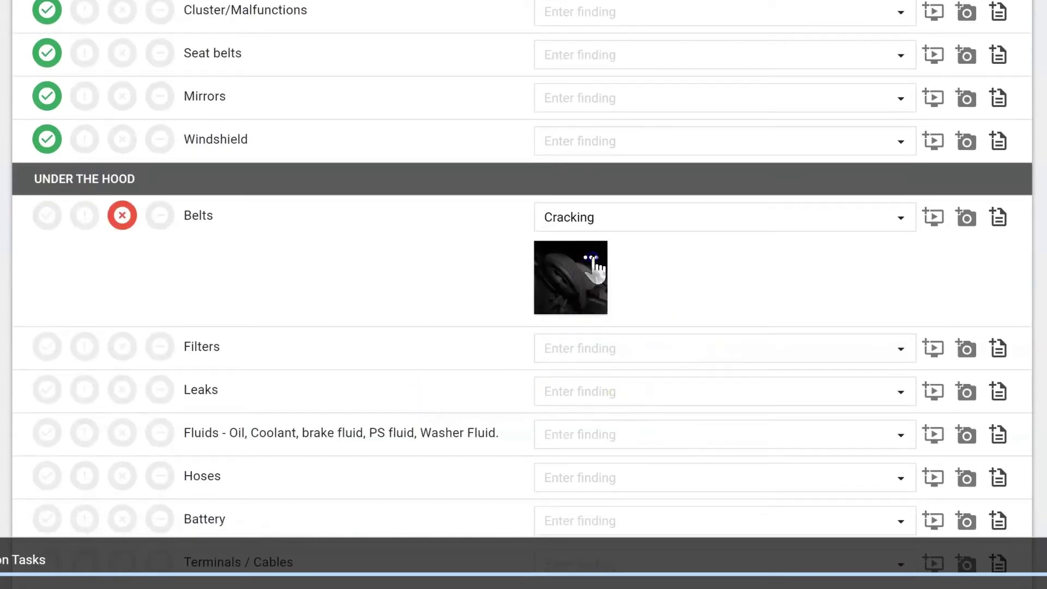
pyautogui.click(592, 258)
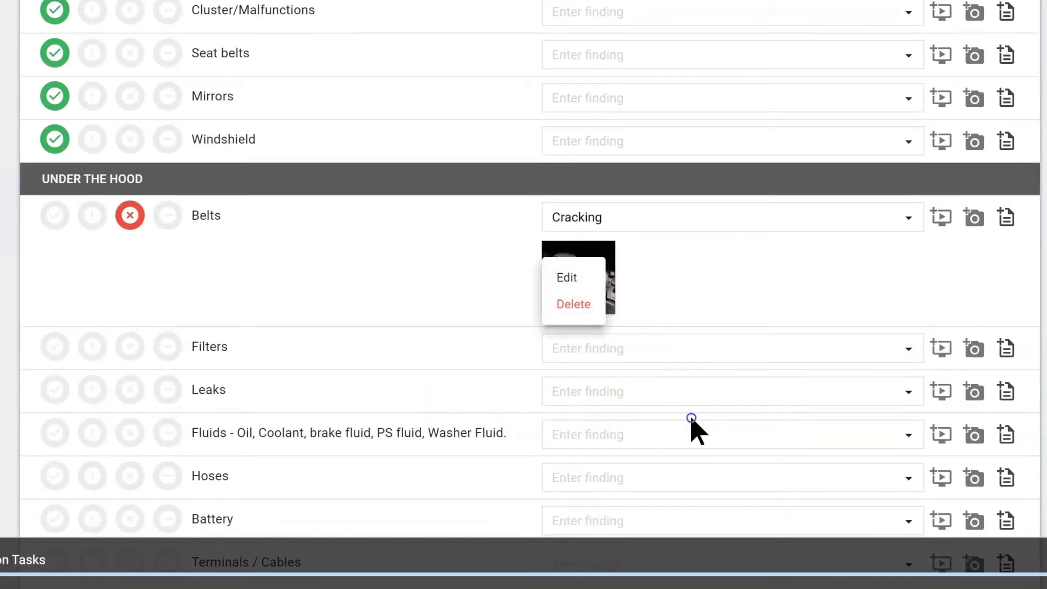
# Step: Mark up the belt photo with a red circle and arrow at the cracked belt, then save
pyautogui.click(569, 277)
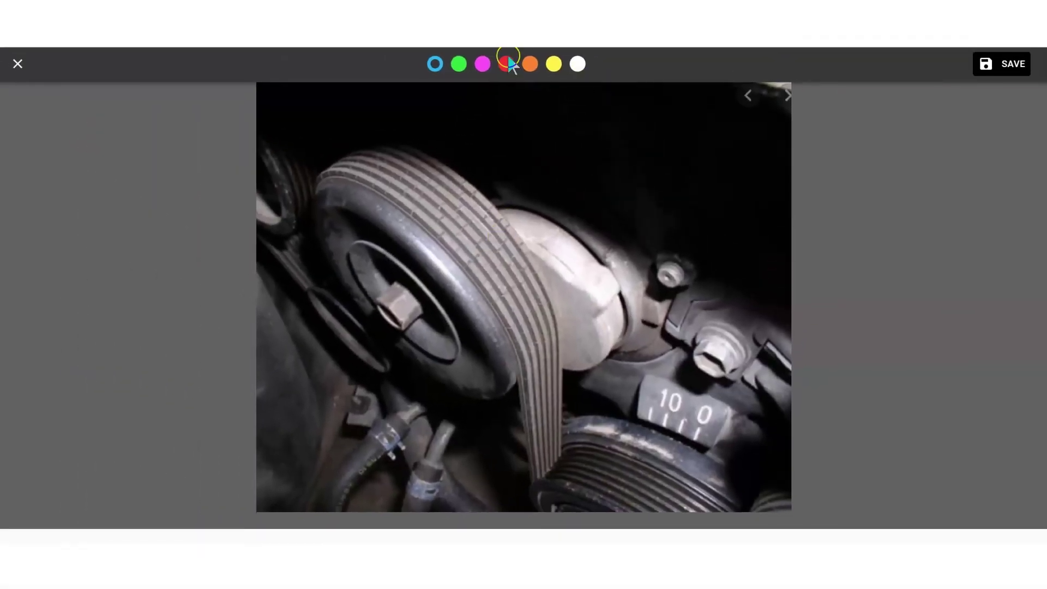
pyautogui.click(507, 62)
pyautogui.moveTo(472, 176)
pyautogui.mouseDown()
pyautogui.moveTo(431, 240)
pyautogui.moveTo(505, 313)
pyautogui.moveTo(532, 257)
pyautogui.mouseUp()
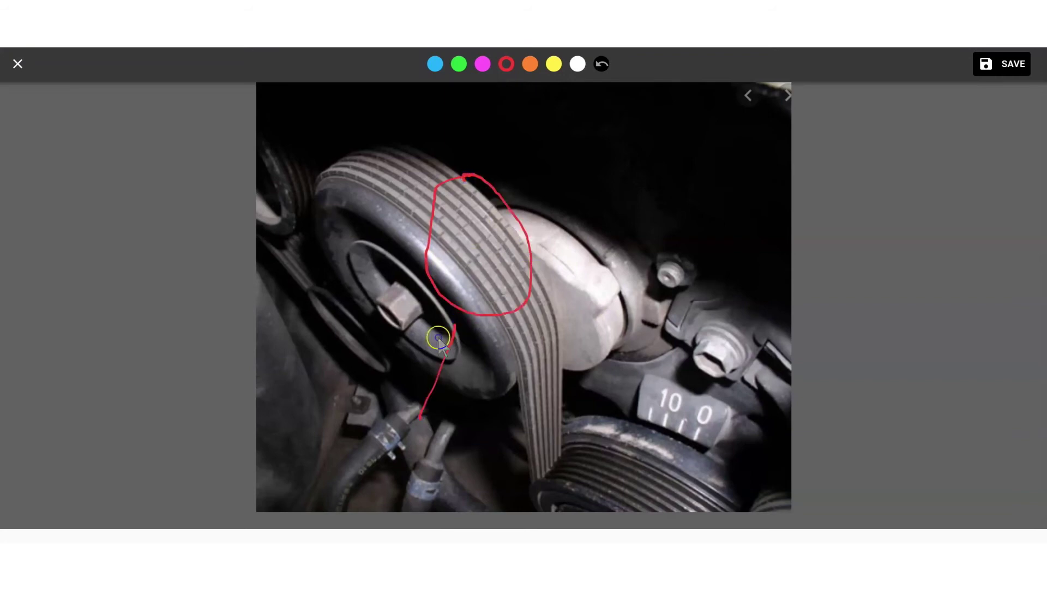
pyautogui.moveTo(452, 322); pyautogui.dragTo(470, 348)
pyautogui.click(1003, 65)
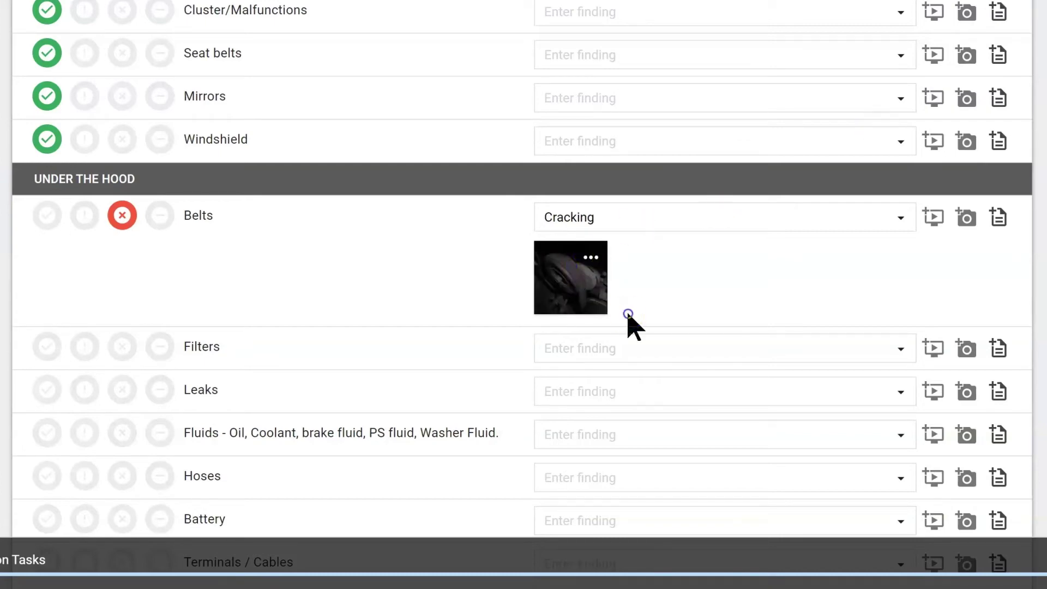
pyautogui.click(927, 347)
# Step: Mark the Filters item failed and upload the Timing Belt Walk video to it
pyautogui.scroll(-2, 204, 468)
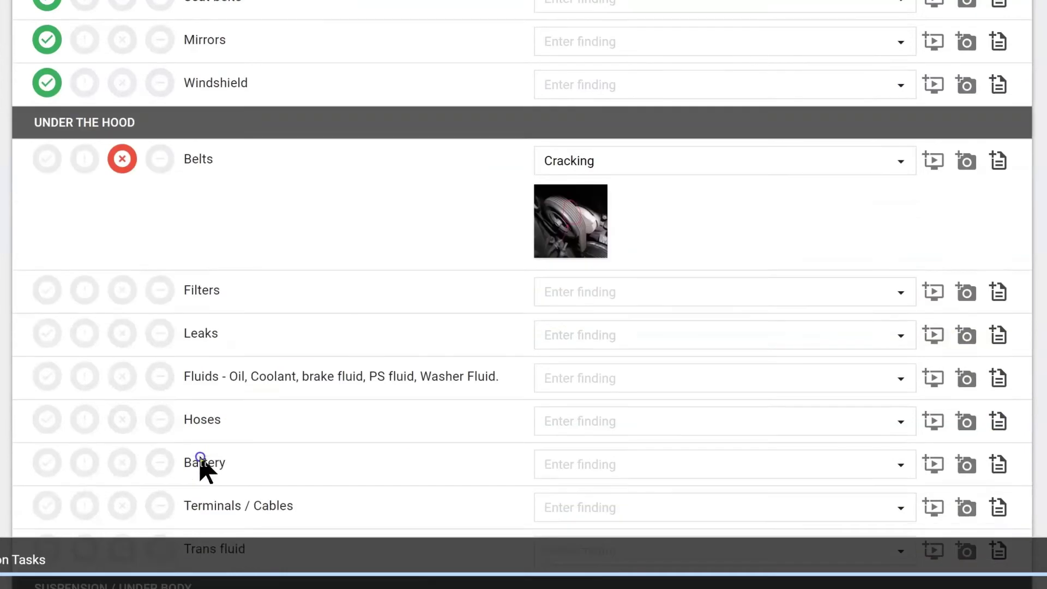
pyautogui.click(114, 252)
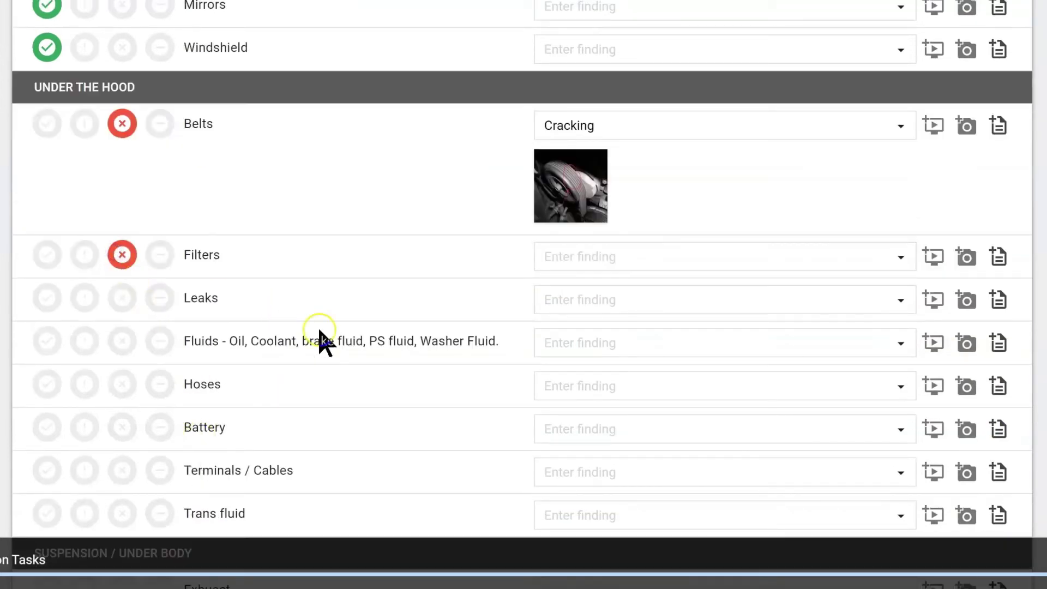
pyautogui.click(934, 259)
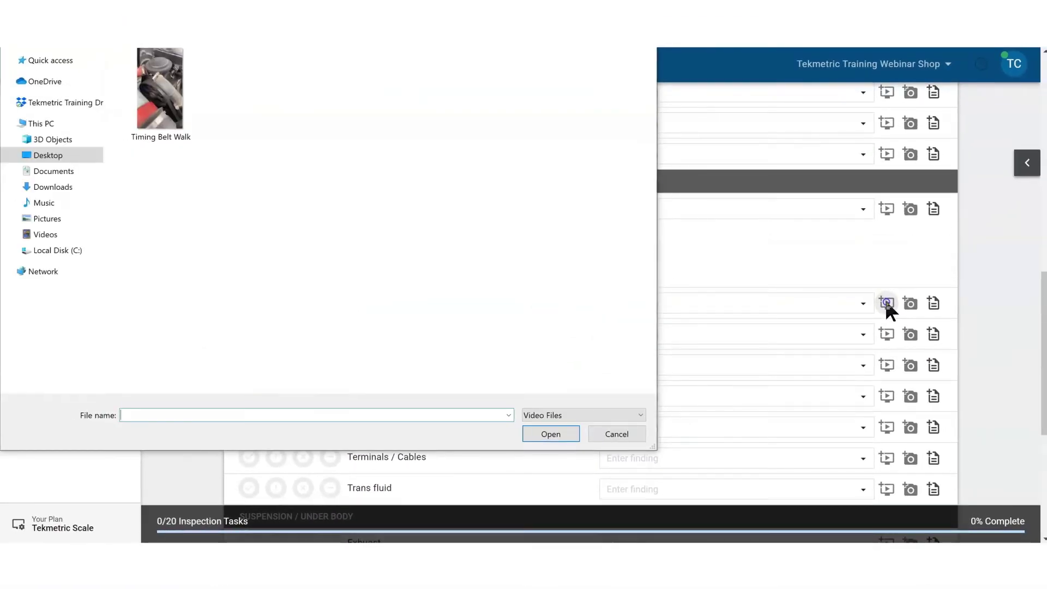
pyautogui.doubleClick(161, 97)
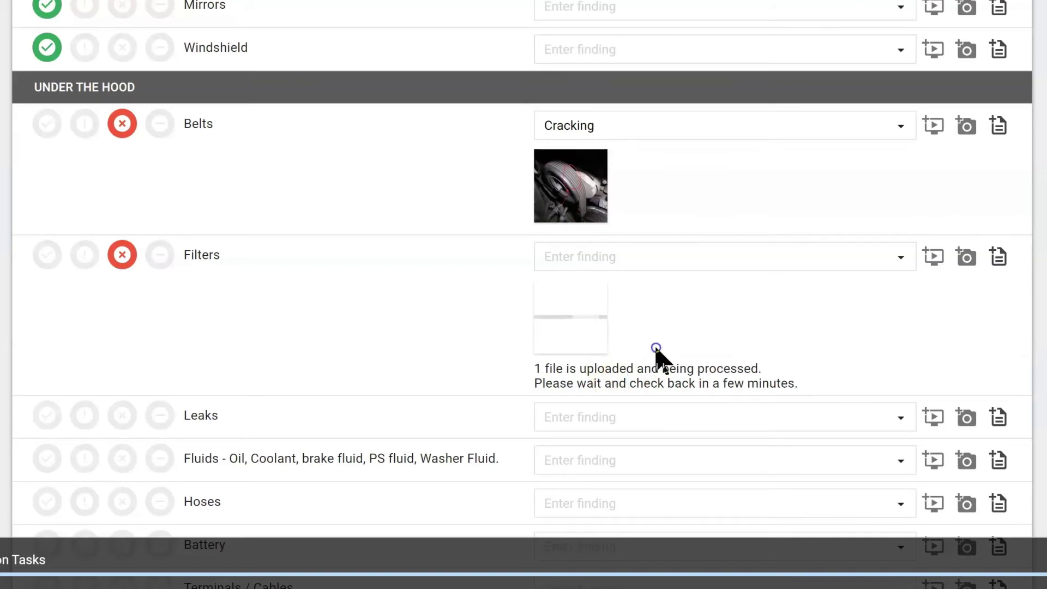
pyautogui.scroll(-2, 657, 354)
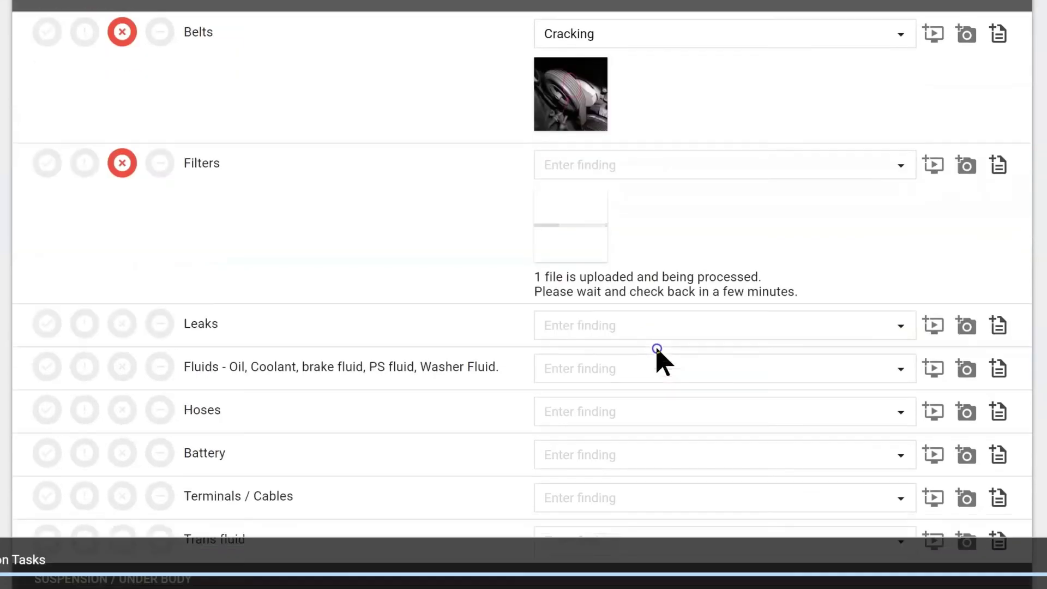
# Step: Rate Leaks as needing attention, Fluids as OK, and Hoses and Terminals / Cables as failed
pyautogui.click(85, 330)
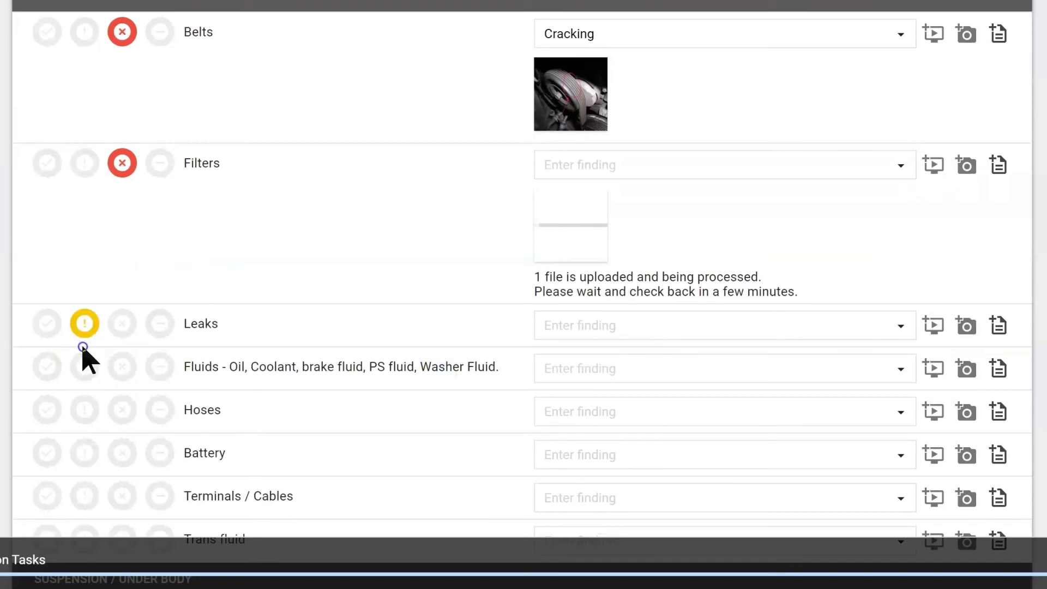
pyautogui.click(45, 371)
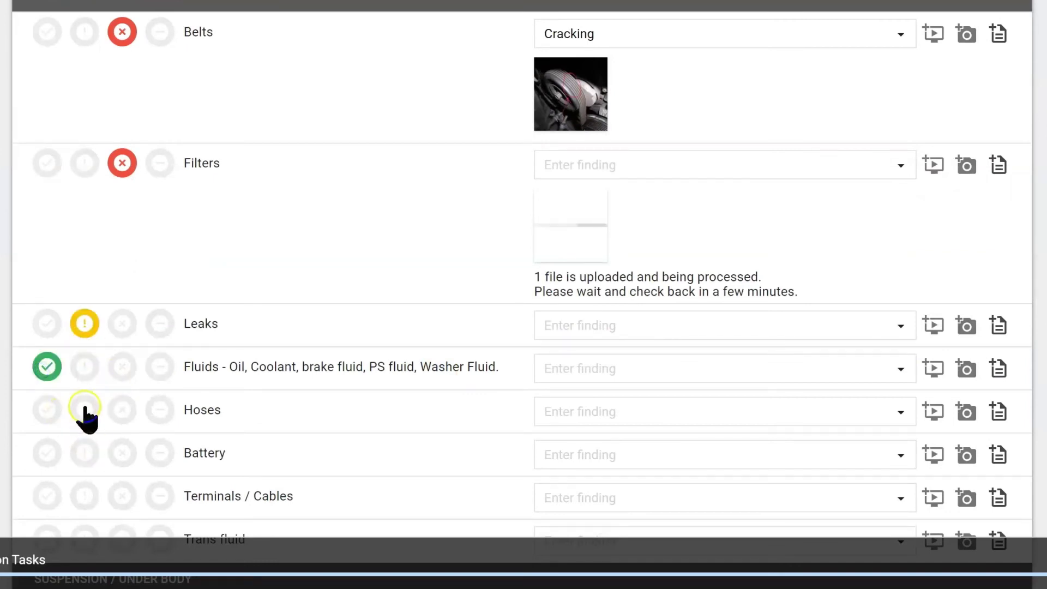
pyautogui.click(121, 413)
pyautogui.scroll(-2, 143, 501)
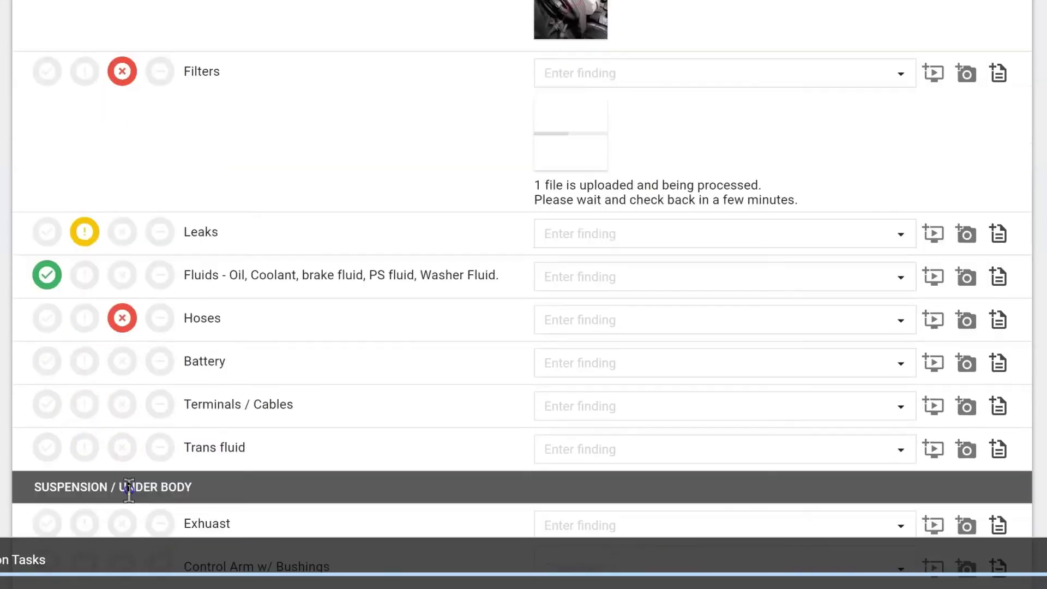
pyautogui.click(123, 404)
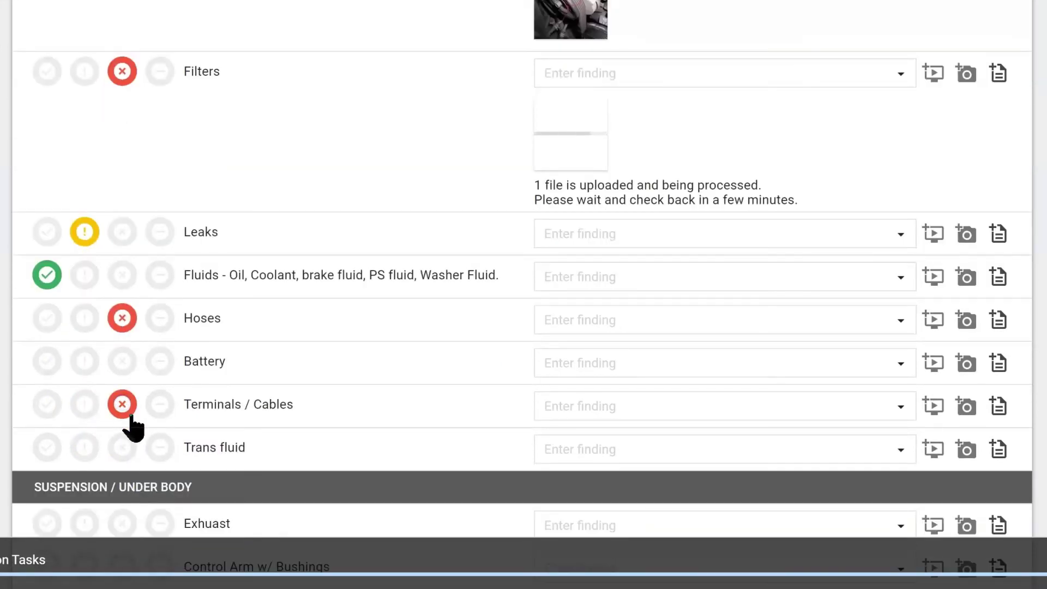
pyautogui.click(1005, 408)
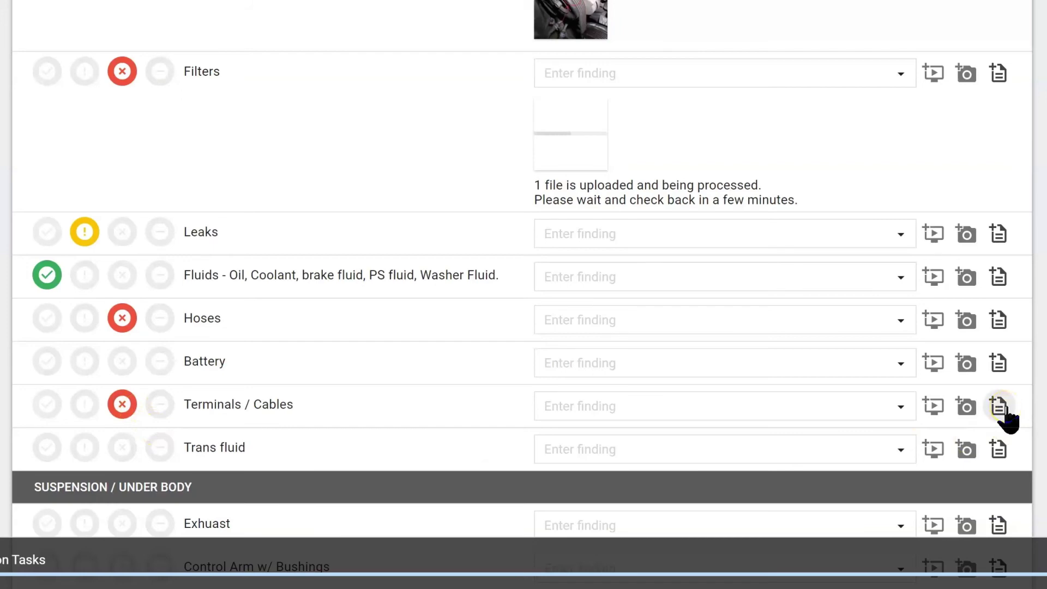
pyautogui.click(1001, 415)
# Step: Upload sample_explain.pdf as a document on the Terminals / Cables item
pyautogui.click(1001, 415)
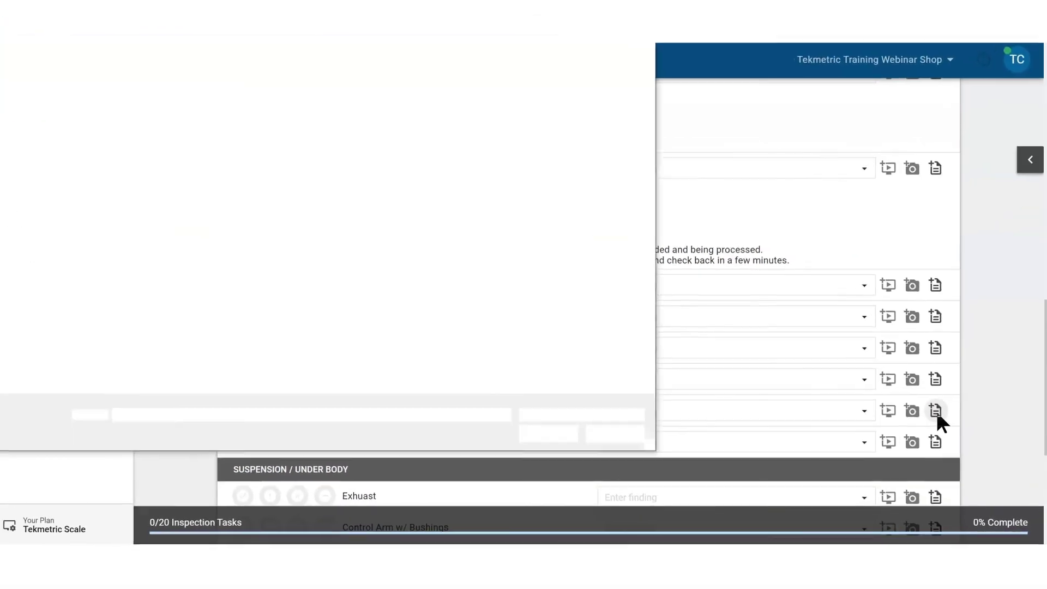
pyautogui.click(183, 130)
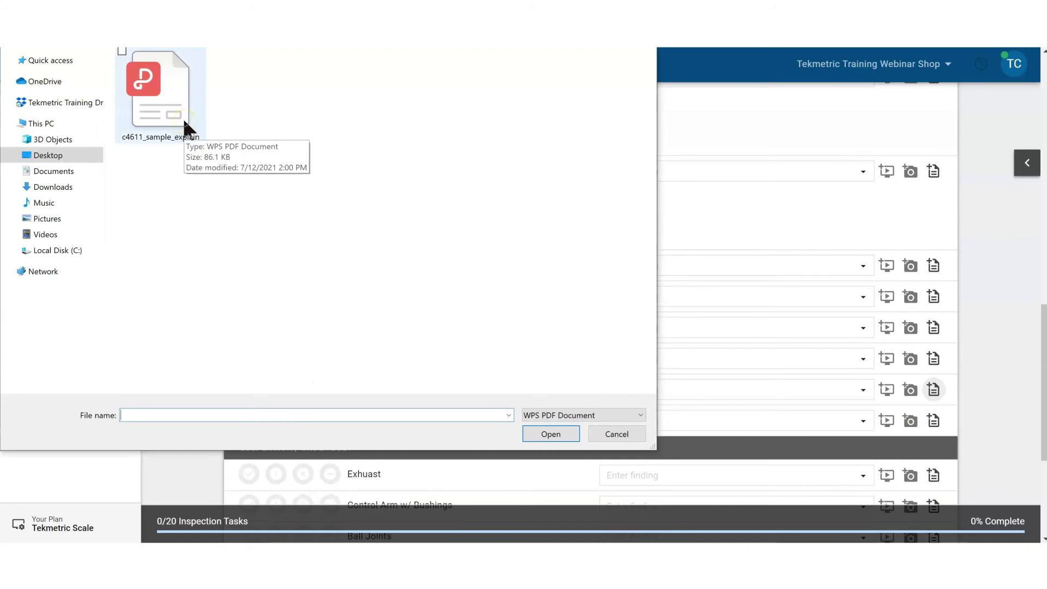
pyautogui.doubleClick(182, 119)
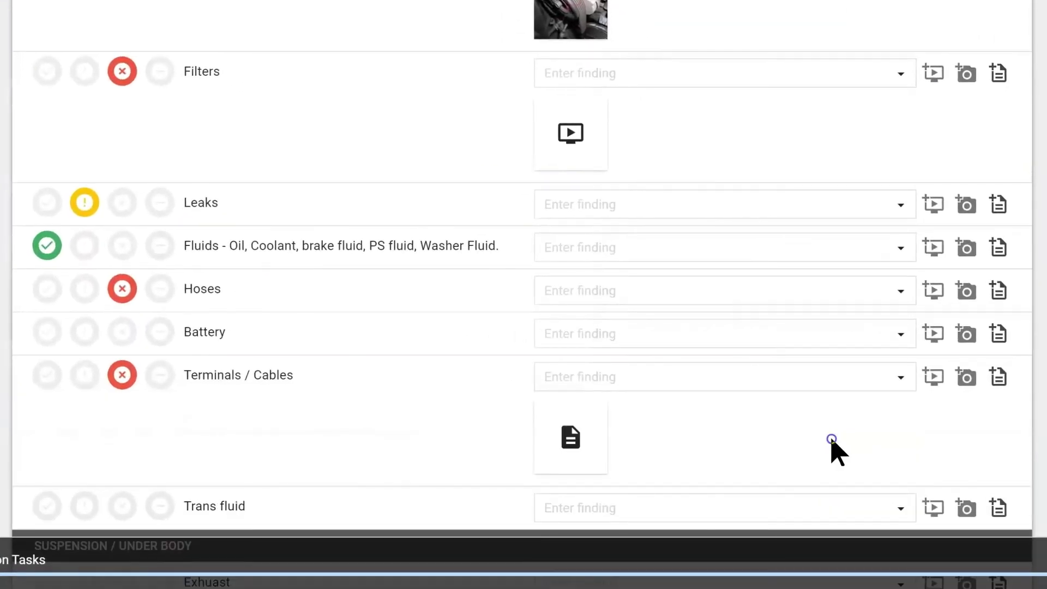
# Step: Preview the attached PDF and cancel the delete prompt to keep it
pyautogui.click(582, 453)
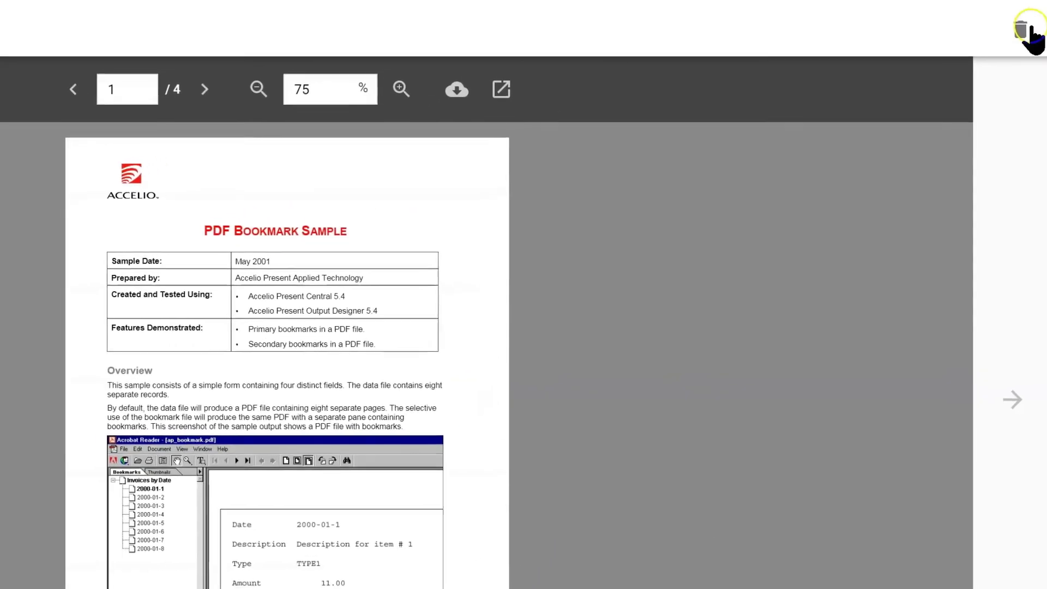
pyautogui.click(1023, 30)
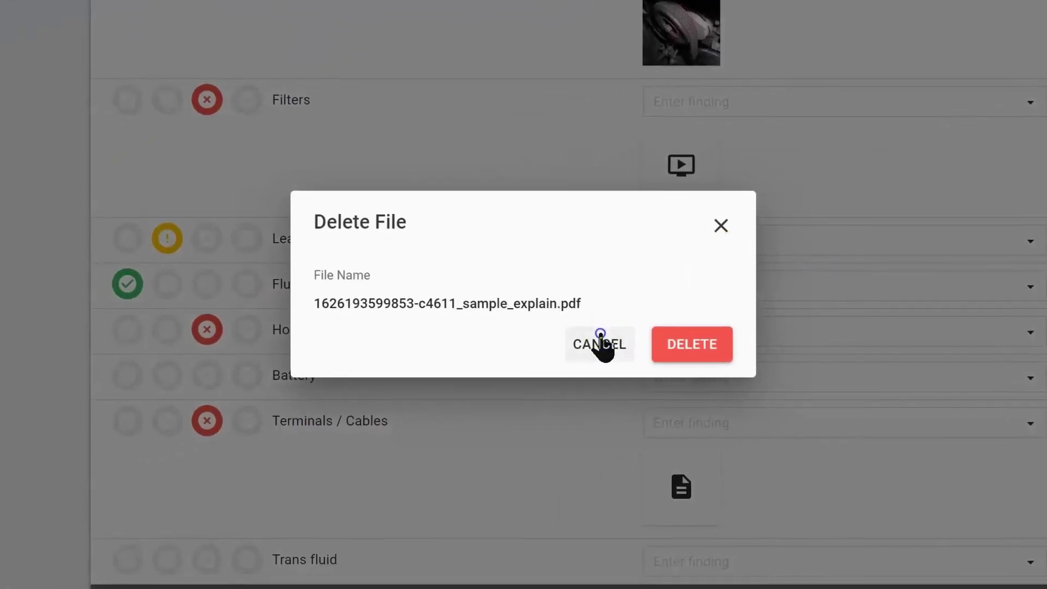
pyautogui.click(422, 411)
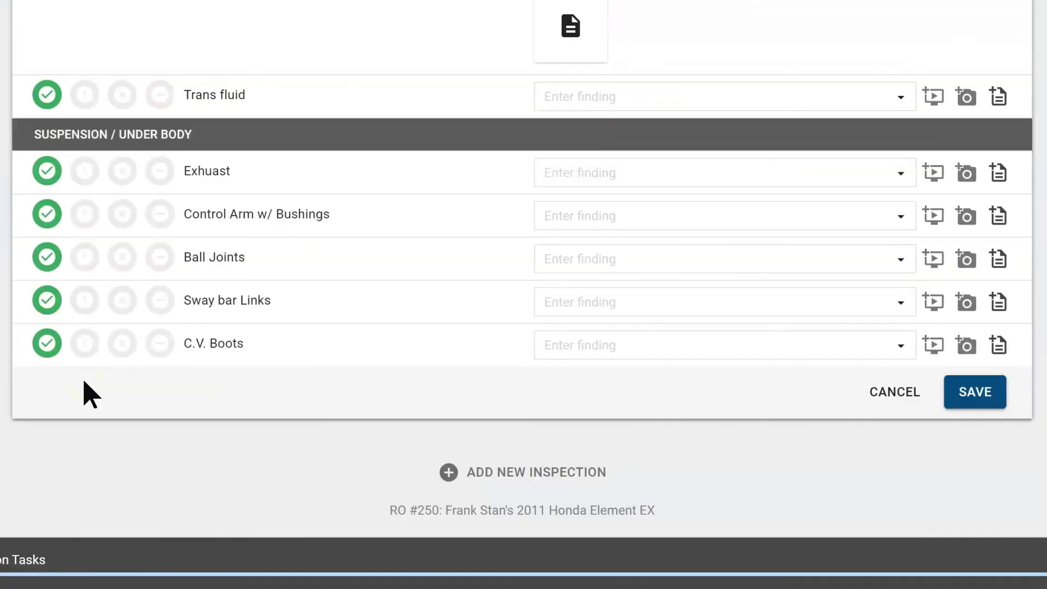
pyautogui.scroll(6, 755, 344)
# Step: Save the 20/20 inspection, adding Belts, Filters, Leaks, Hoses and Terminals / Cables as technician concerns
pyautogui.scroll(18, 966, 366)
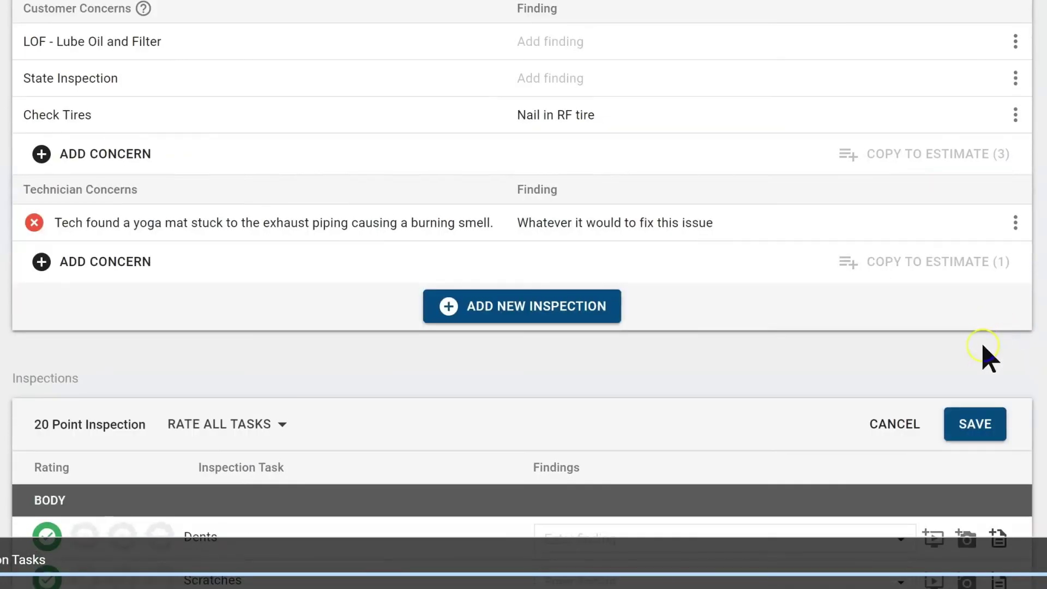
pyautogui.click(975, 428)
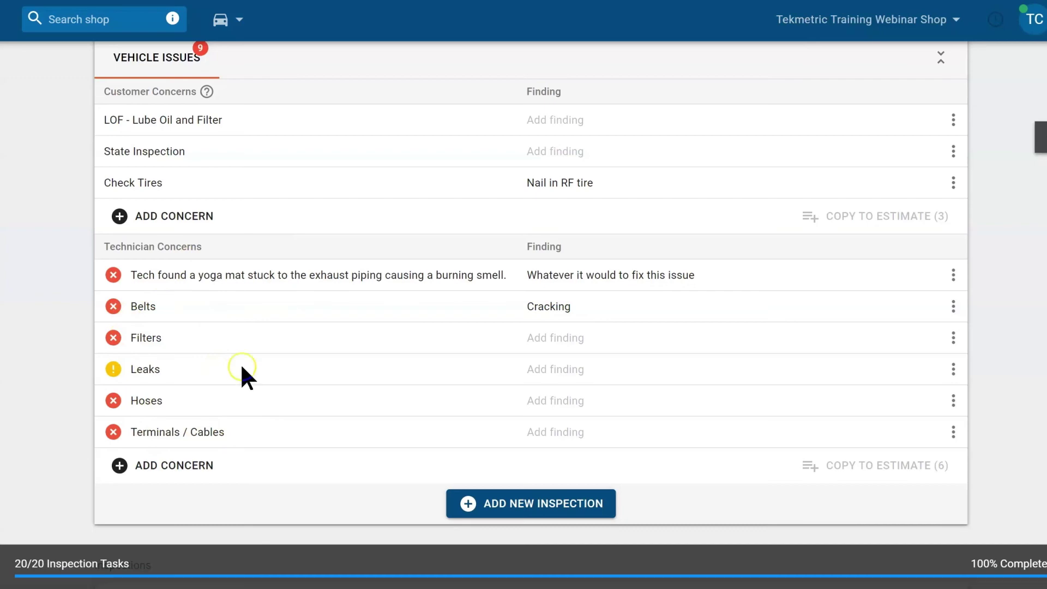
pyautogui.scroll(-4, 333, 382)
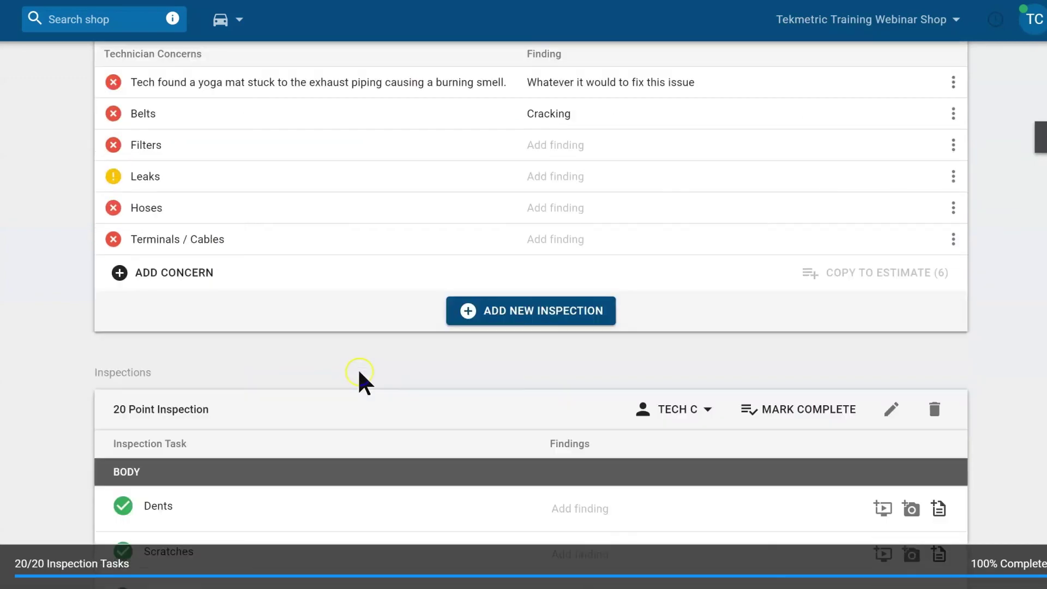
pyautogui.scroll(-1, 381, 420)
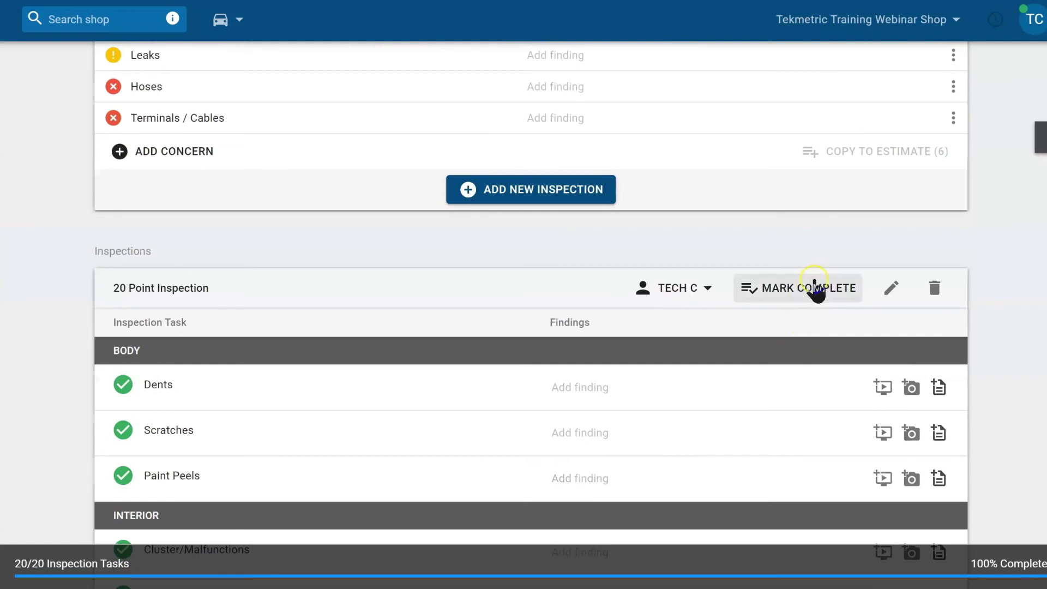
# Step: Mark the 20 Point Inspection complete, confirm its completion date and time, and return to the Job Board
pyautogui.click(815, 289)
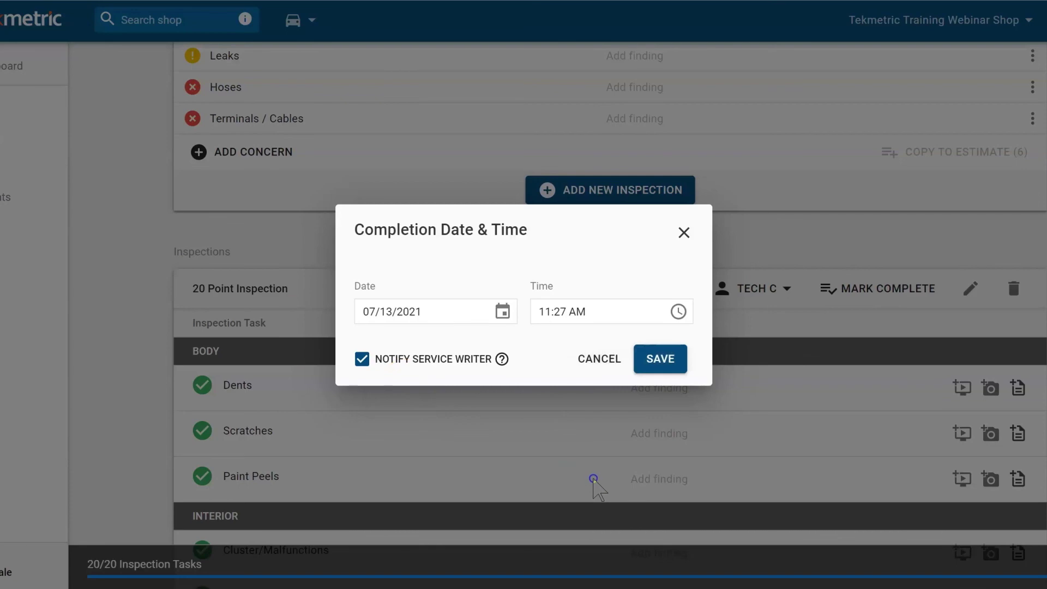
pyautogui.click(677, 361)
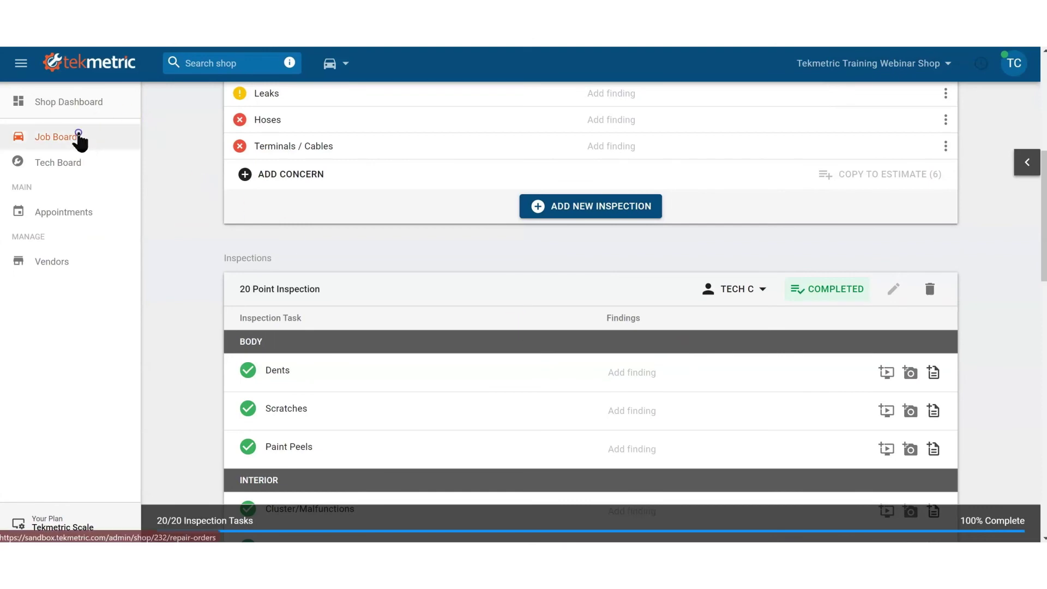
pyautogui.click(77, 139)
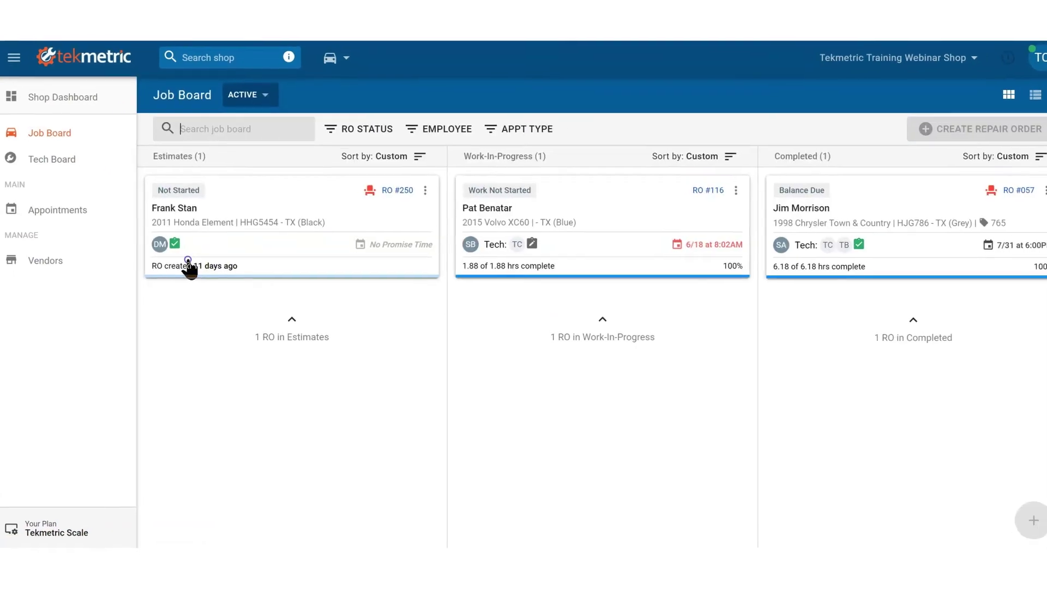